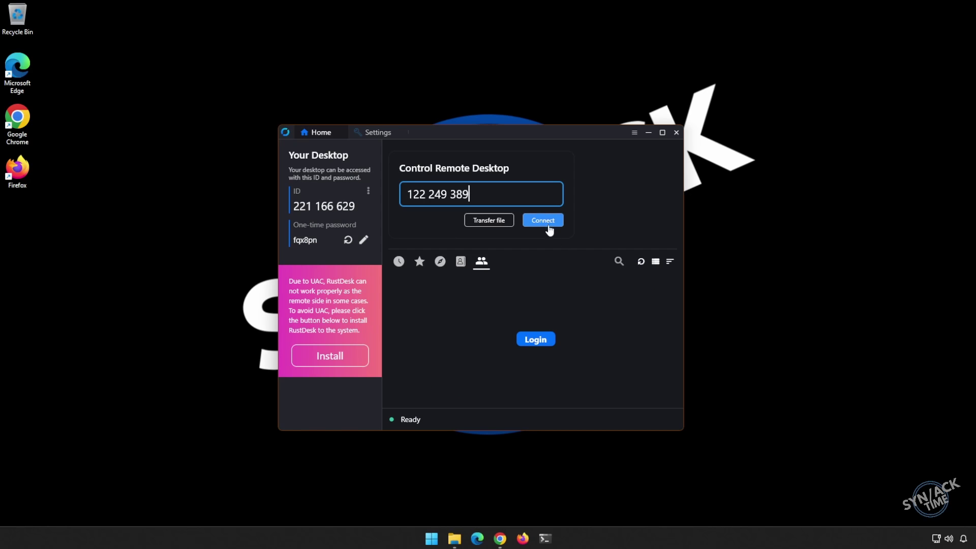
- Connect to the remote computer with elevated access and scale its screen adaptively in a widened window
click(543, 221)
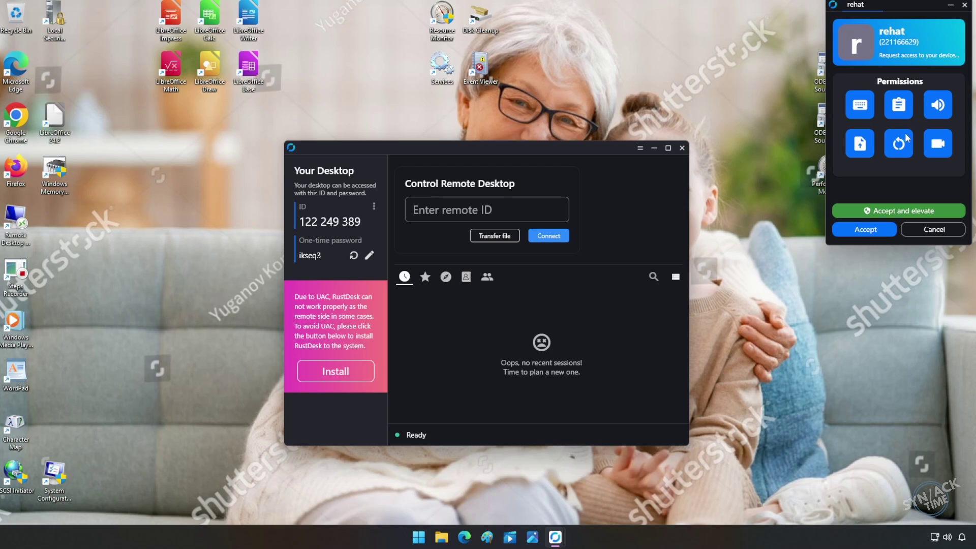
click(893, 211)
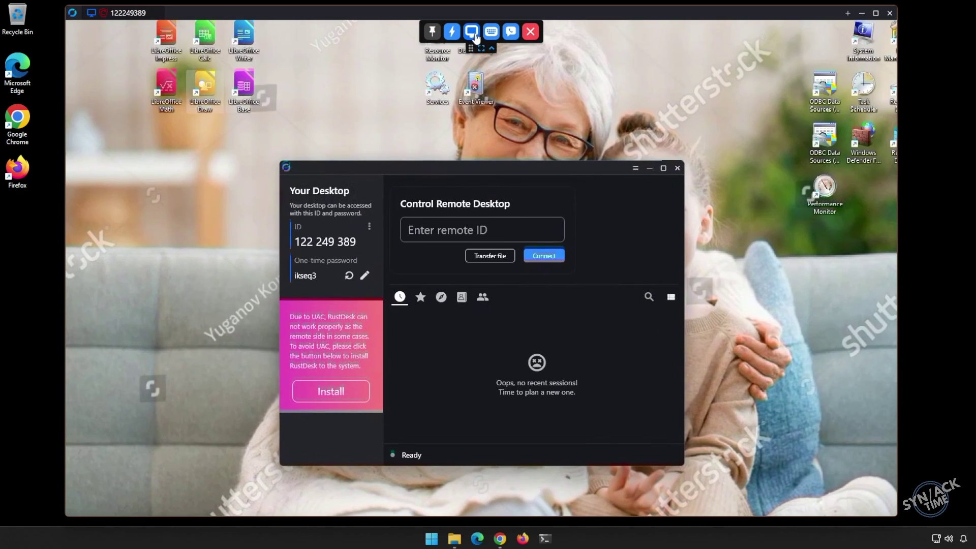
click(474, 35)
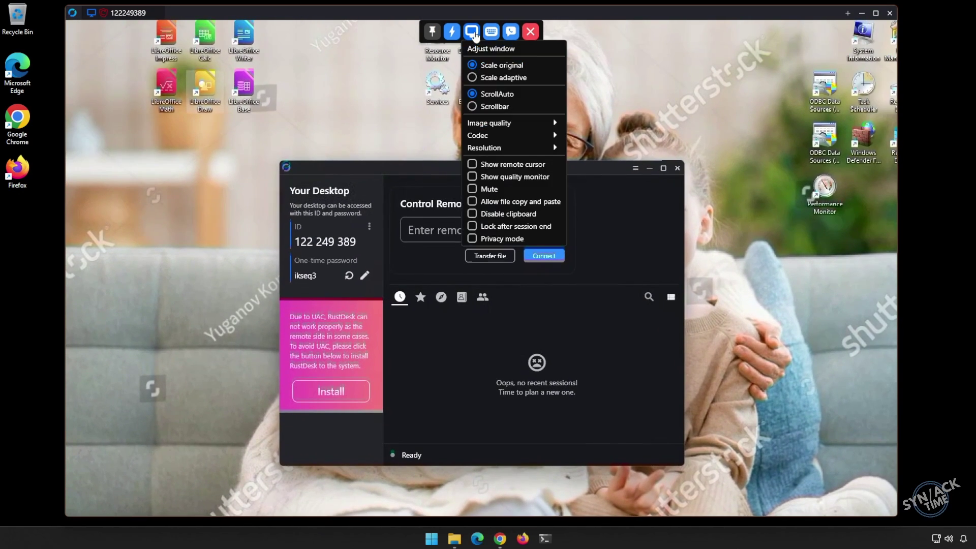
click(475, 79)
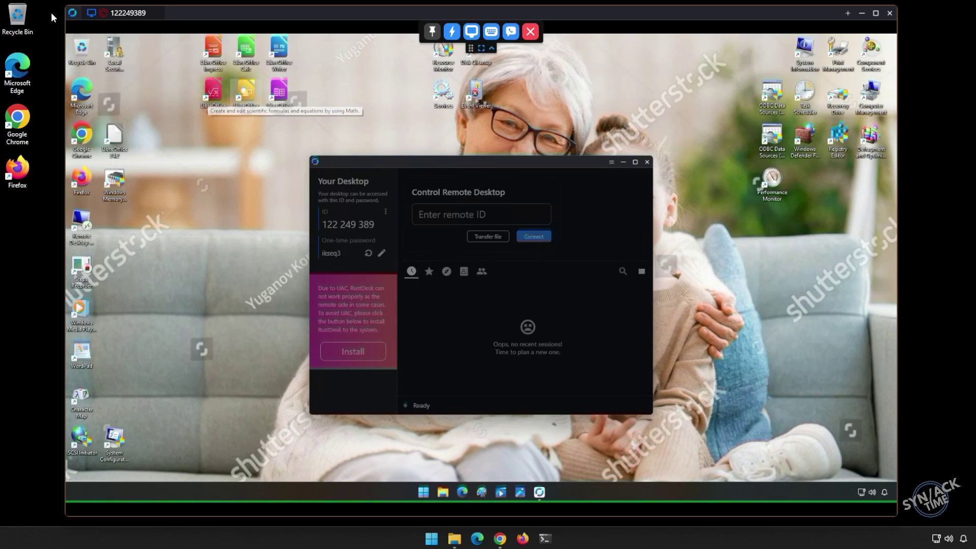
drag(66, 18, 37, 35)
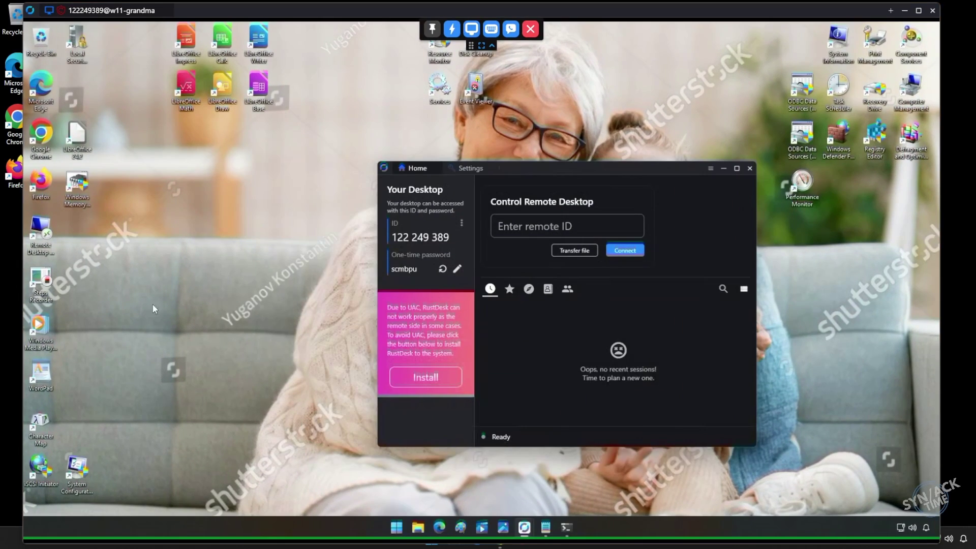
- Minimize the remote RustDesk window, then run and close an accepted file transfer session
click(723, 169)
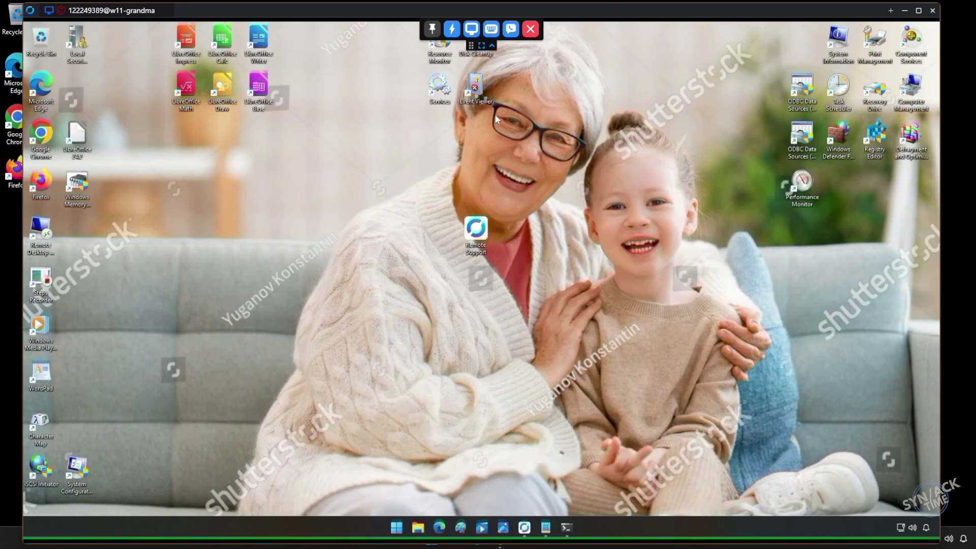
click(452, 29)
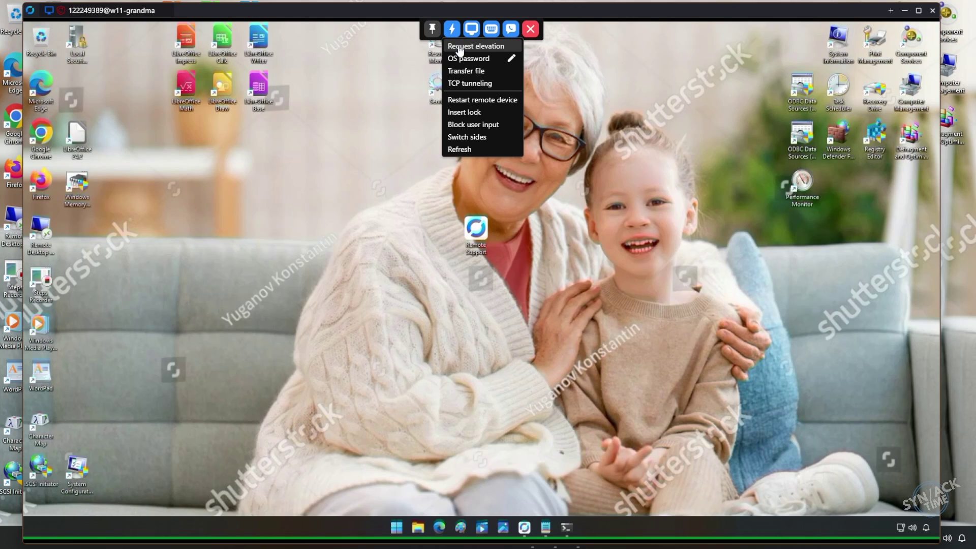
click(460, 69)
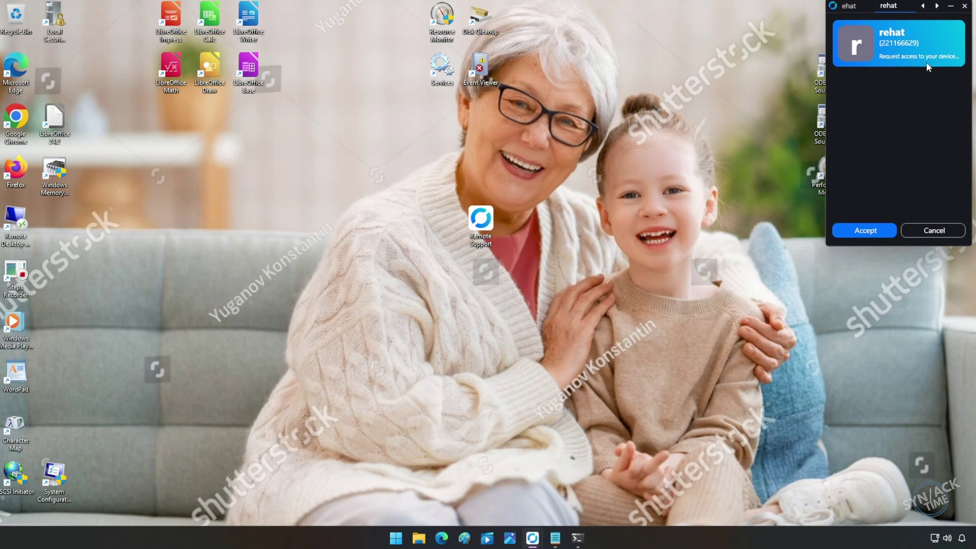
click(866, 230)
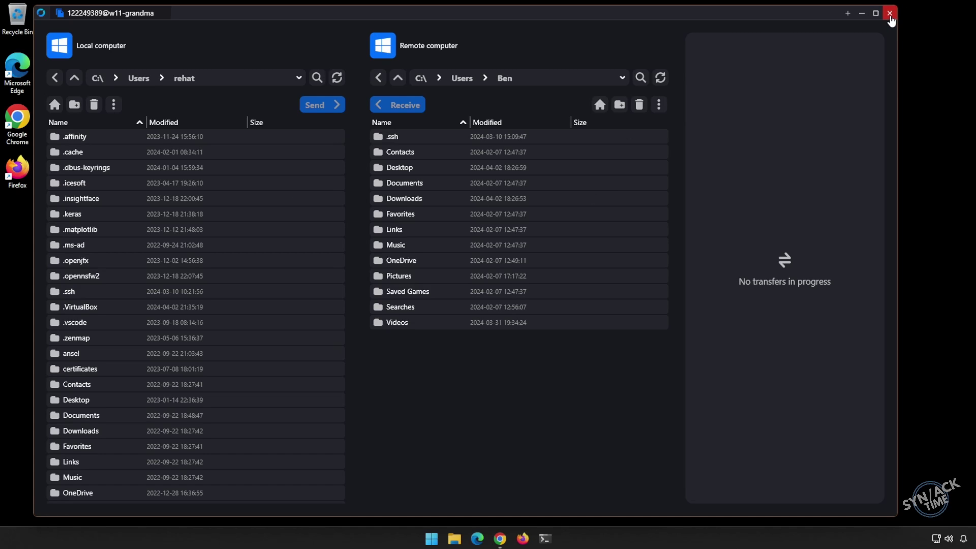
click(890, 12)
click(453, 29)
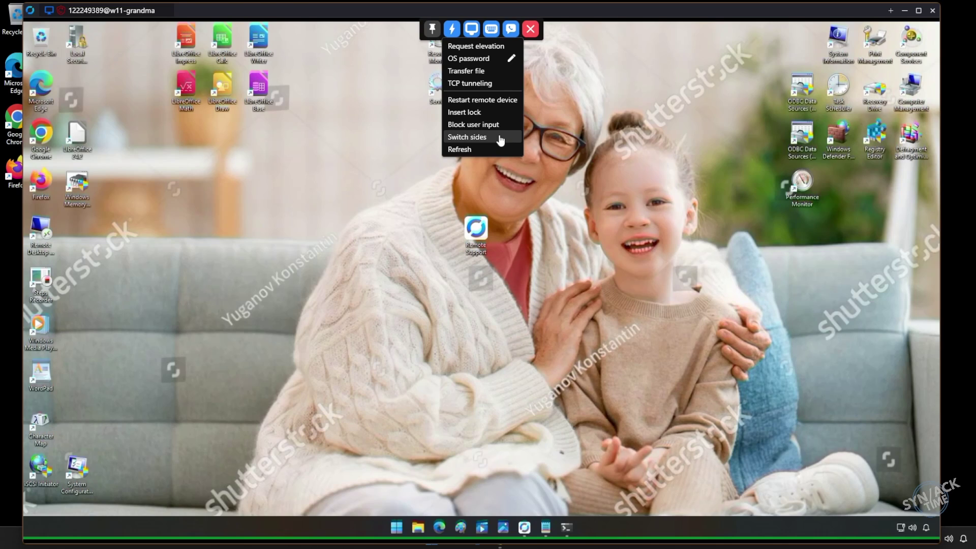
- Browse the display and keyboard menus, then start a text chat with the remote computer
click(472, 31)
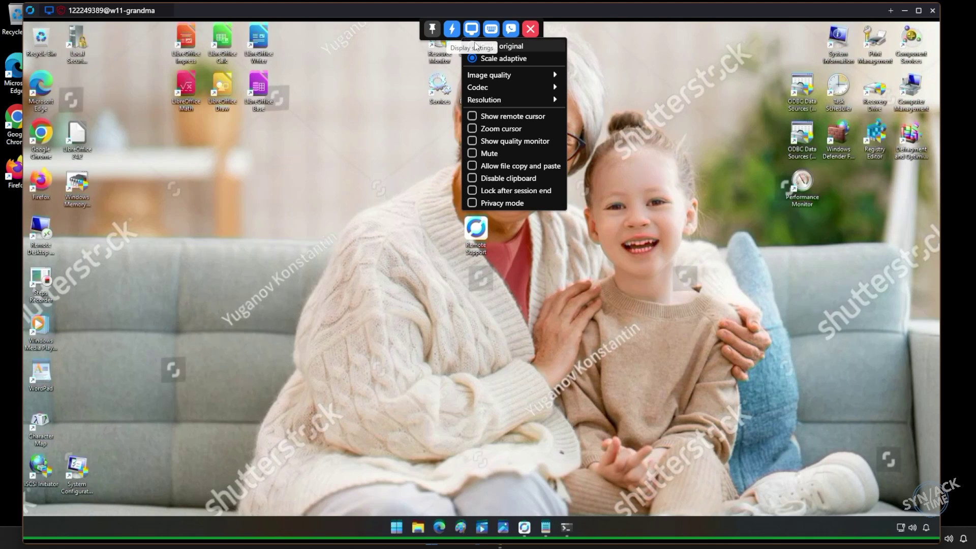
mouse_move(492, 76)
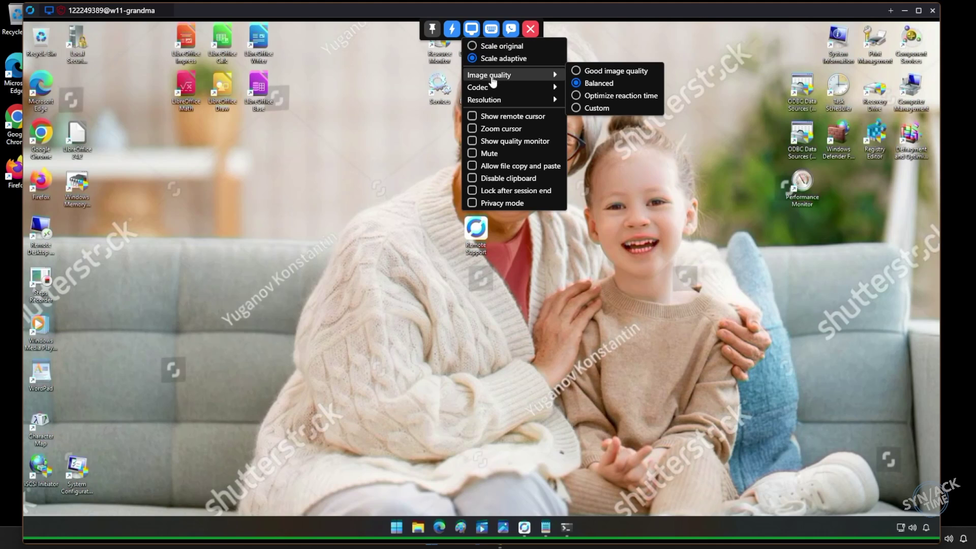
mouse_move(497, 100)
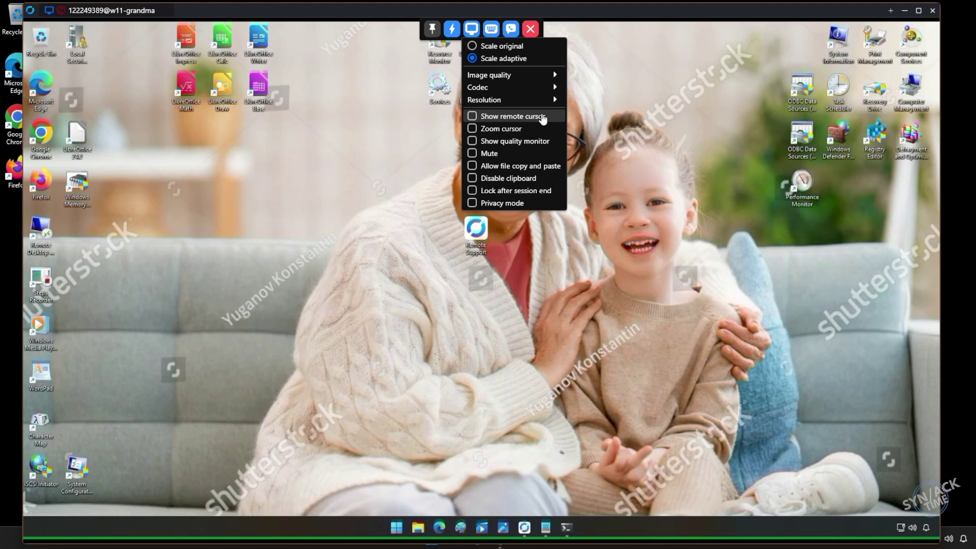
click(498, 30)
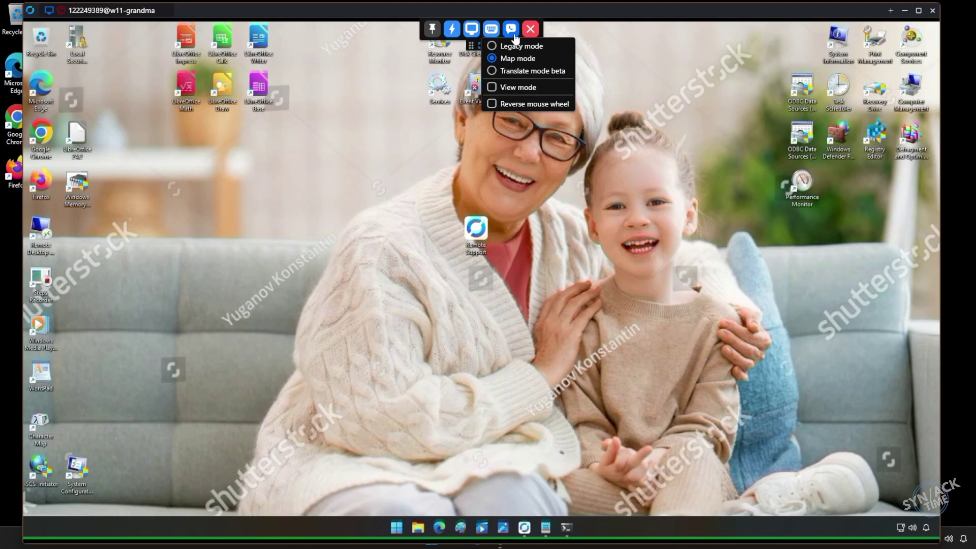
click(513, 31)
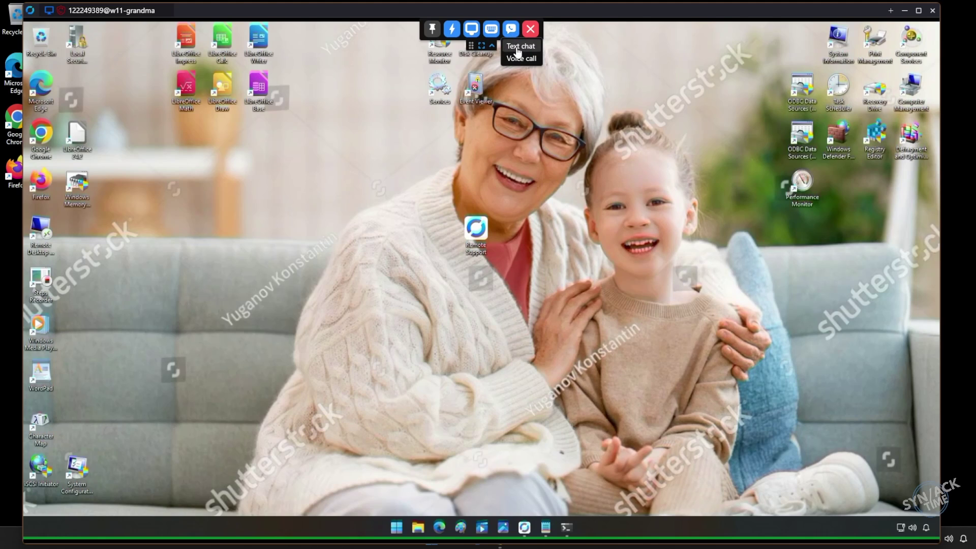
click(518, 48)
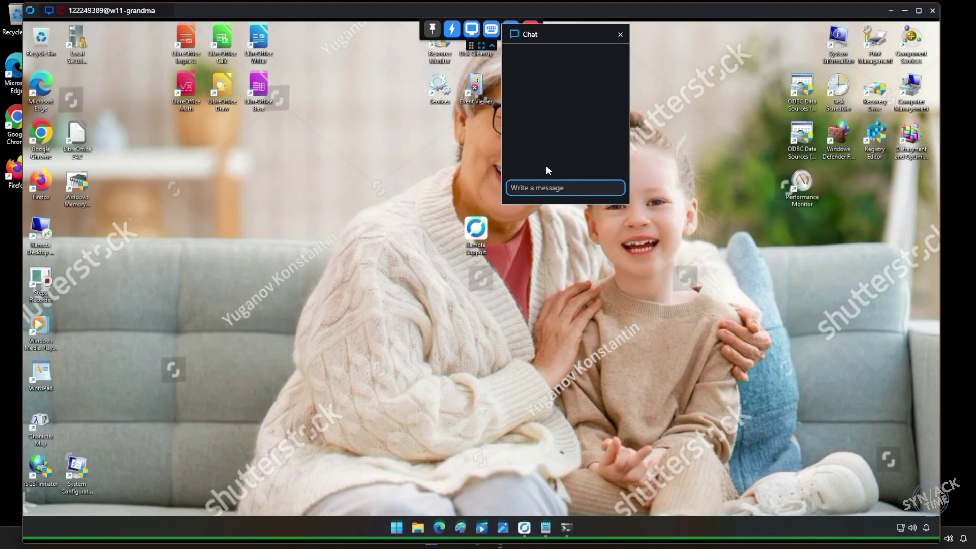
- Send 'Your computers rocks!' in the chat, move the chat window aside, and close it
text(Your computers rocks!)
key(Return)
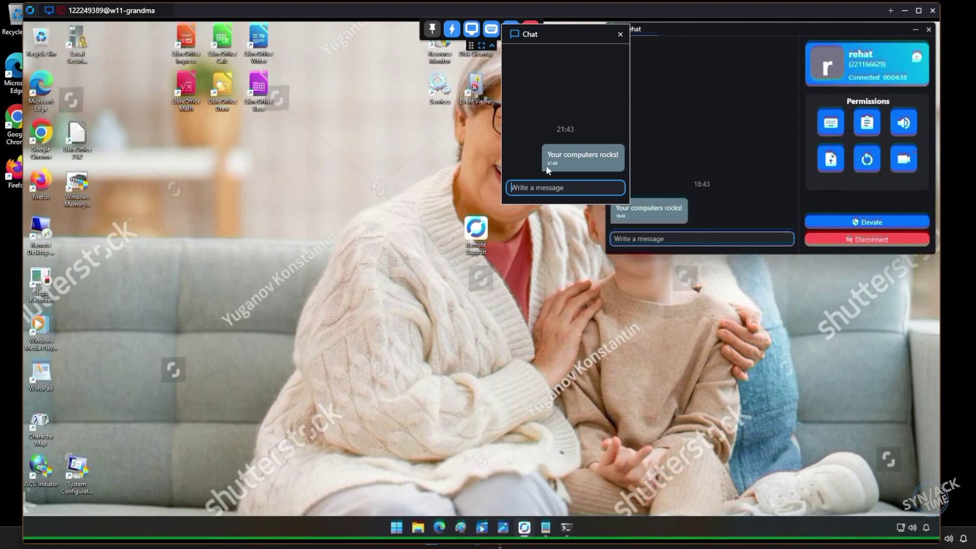
drag(563, 32, 389, 60)
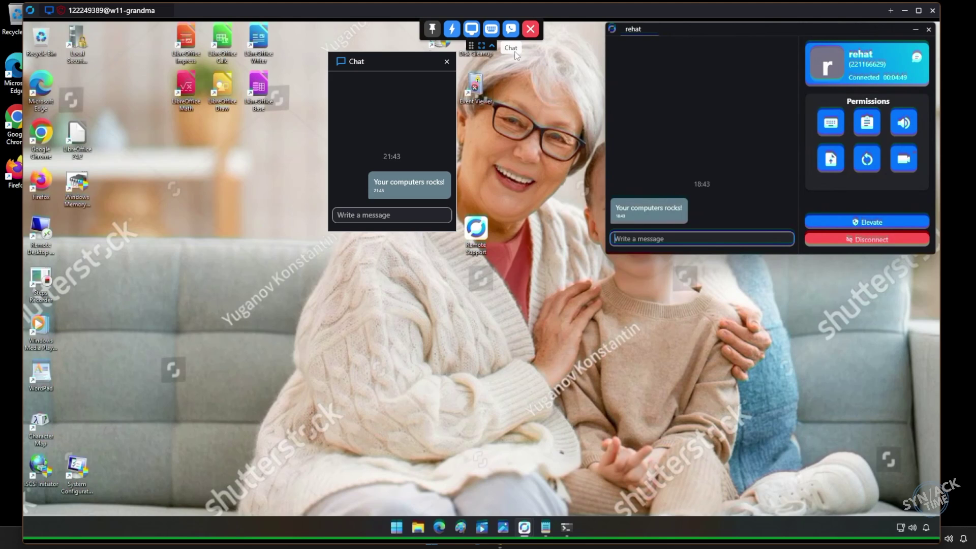
click(447, 62)
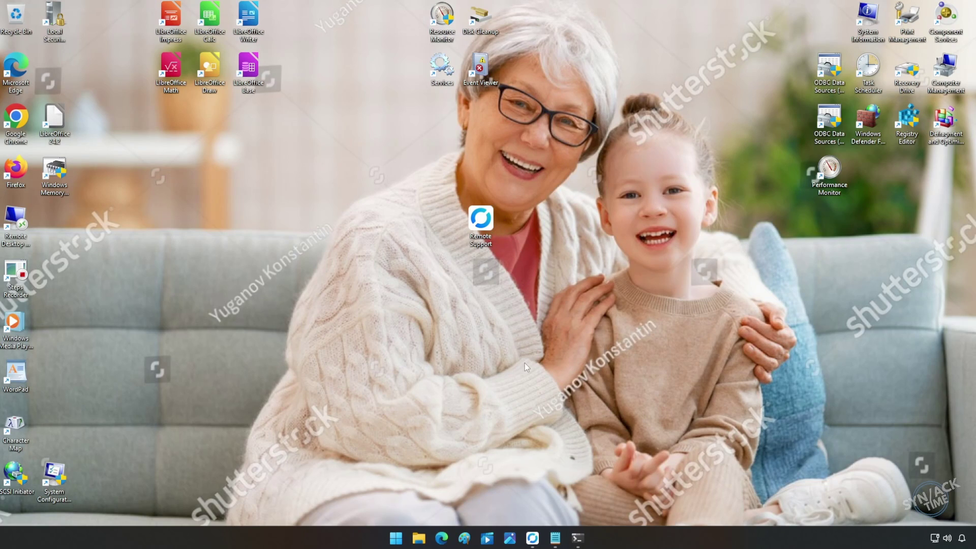
- Install RustDesk on this computer, approving the licence and UAC prompt, then close its window
click(533, 540)
drag(535, 158, 222, 121)
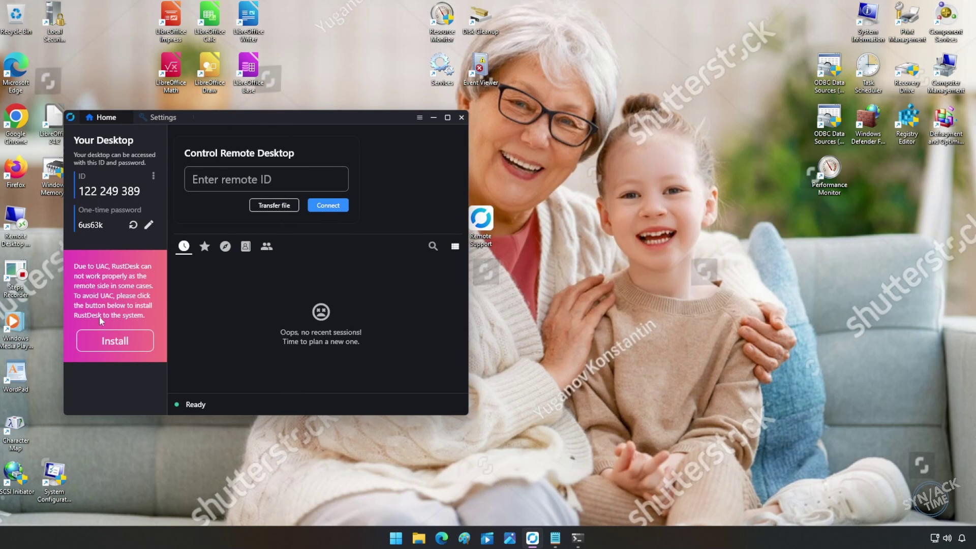
click(127, 339)
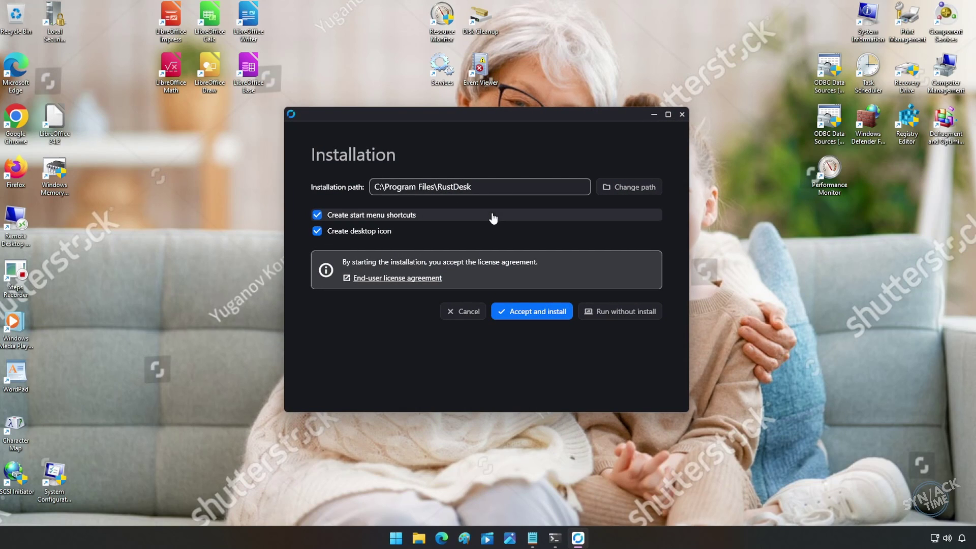
click(532, 311)
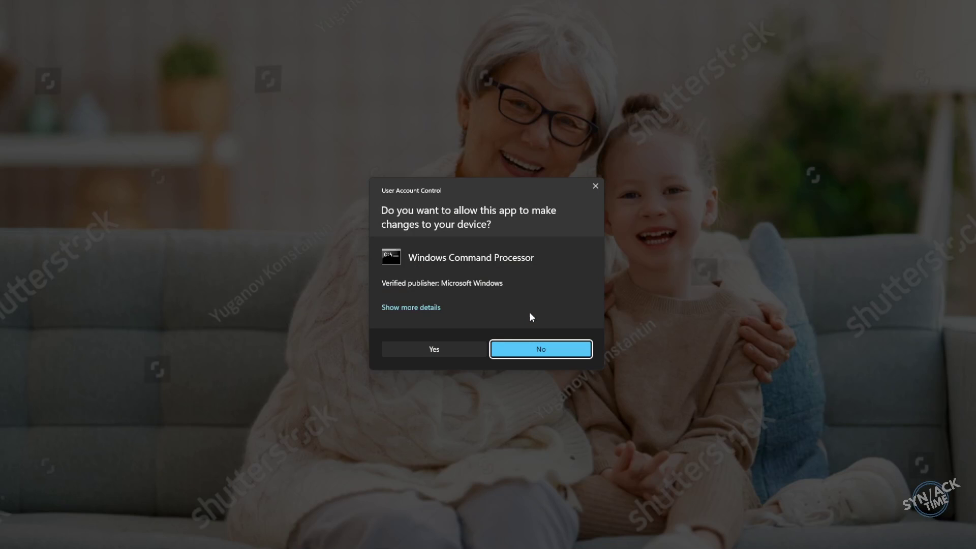
click(455, 352)
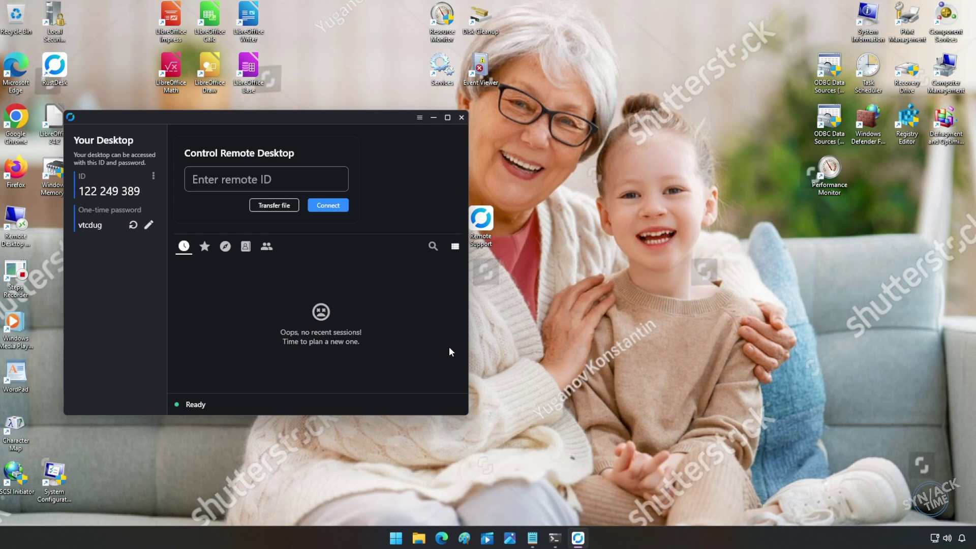
click(461, 118)
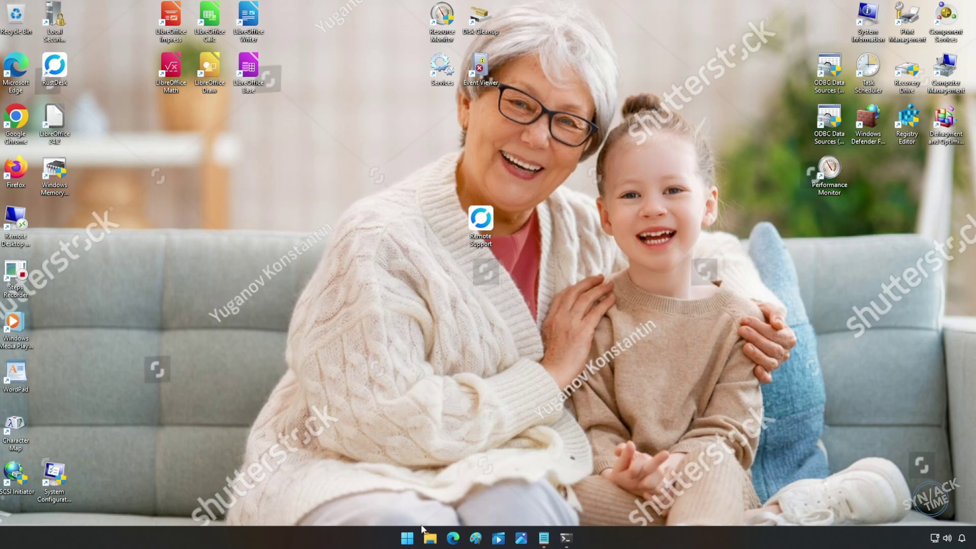
- Move the Remote Support icon to the top row, then reconnect and decline the access request
drag(479, 223, 518, 30)
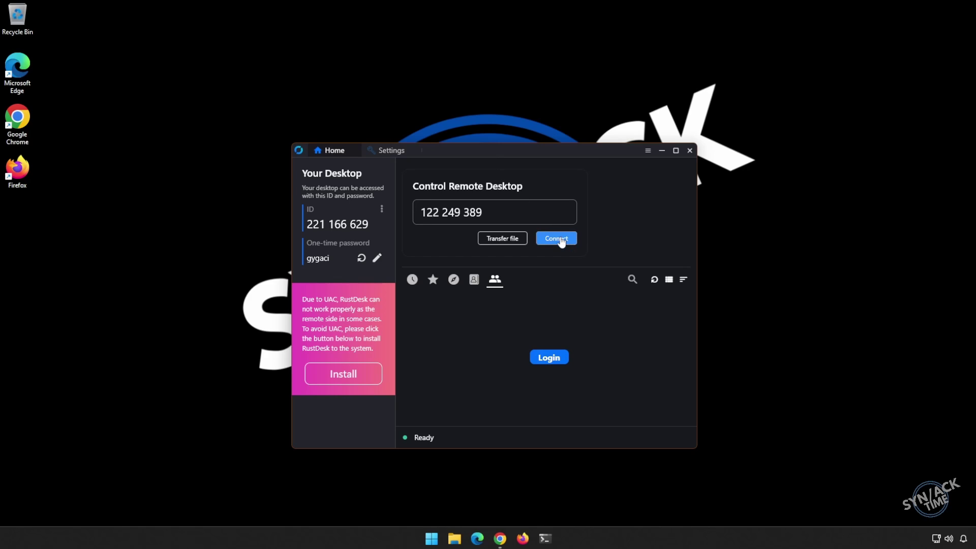
click(558, 238)
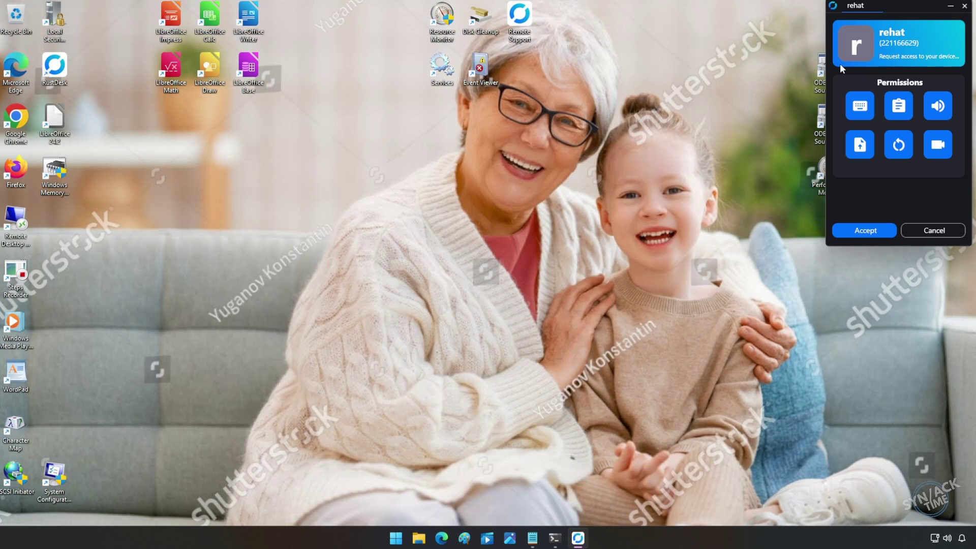
click(931, 230)
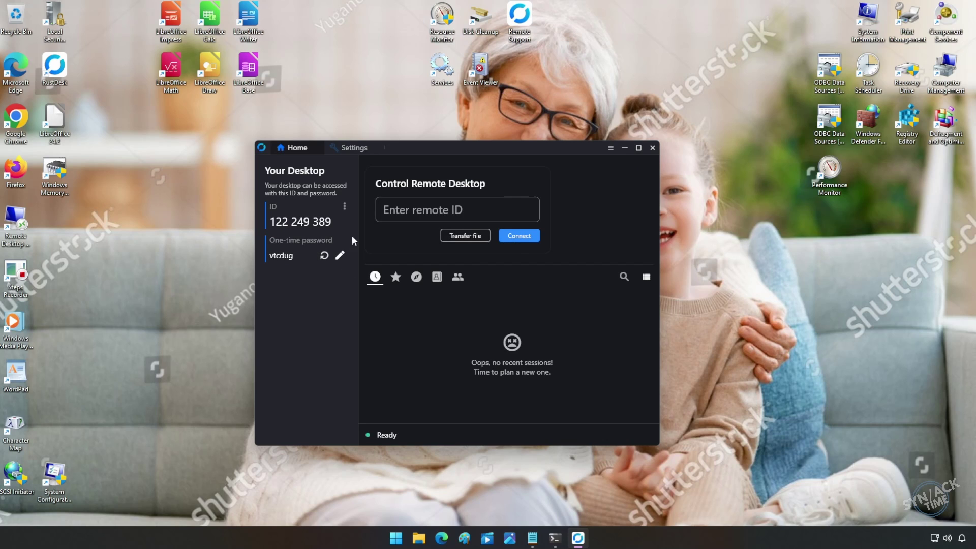
- Review RustDesk's Security settings, then close the window with Alt+F4
click(350, 148)
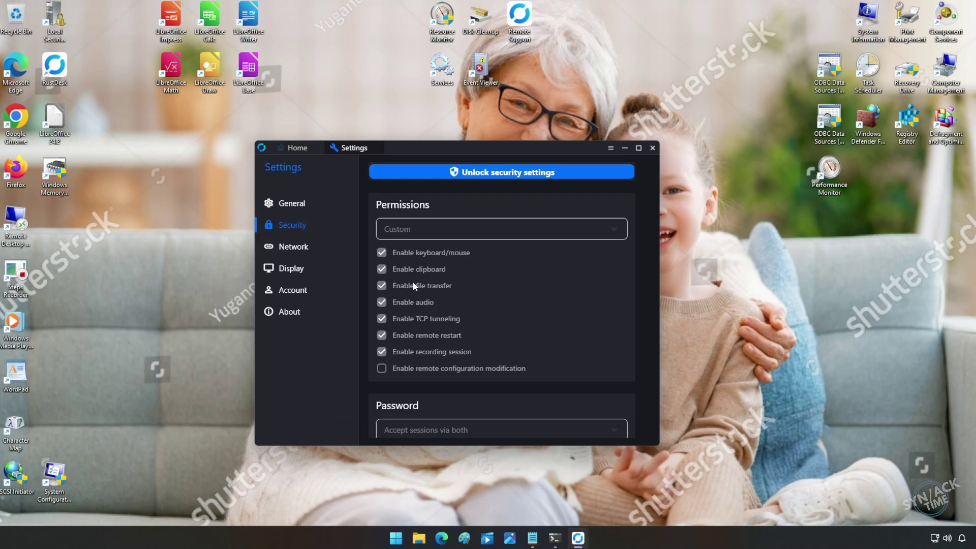
scroll(434, 305, down, 1)
scroll(432, 305, down, 5)
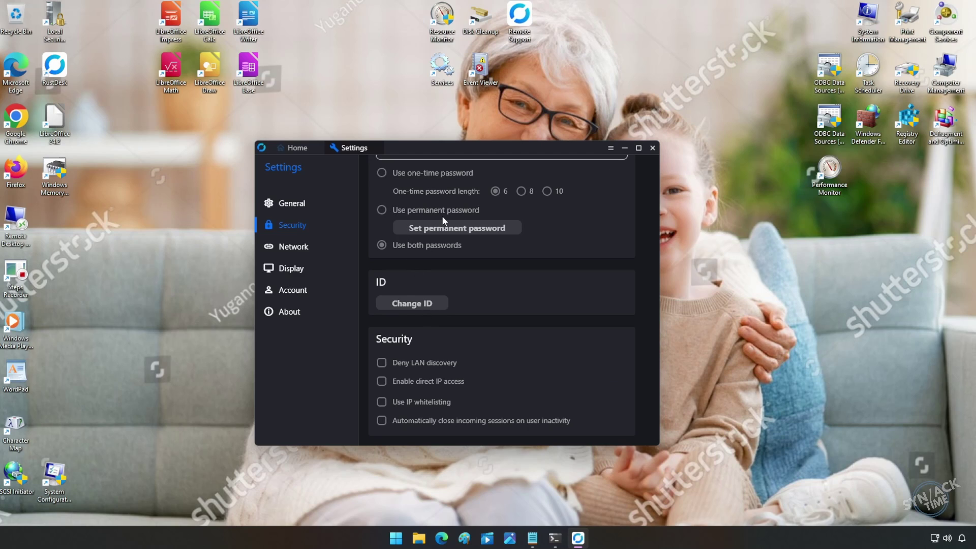
key(alt+F4)
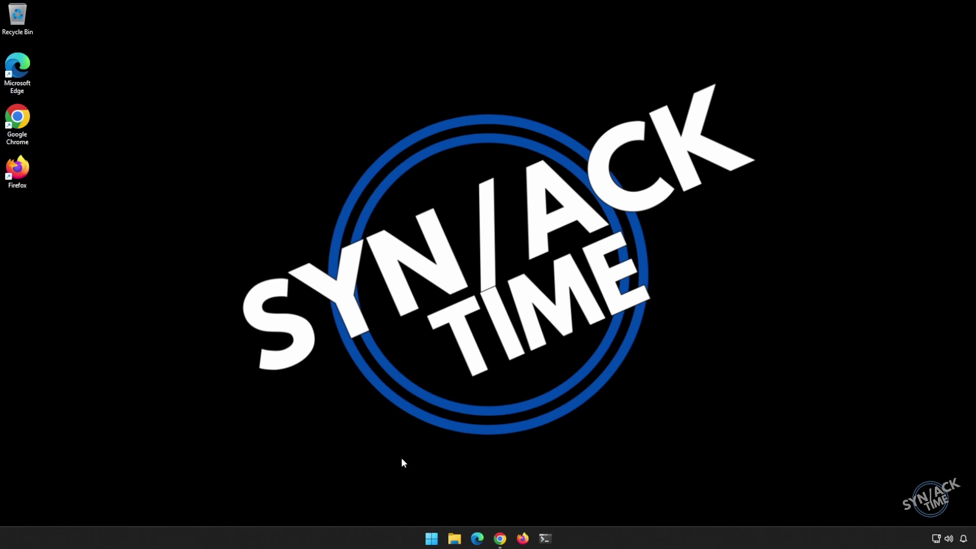
- Add an A record for host rustdesk pointing to 148.135.10.21, then open a new Google tab
click(501, 539)
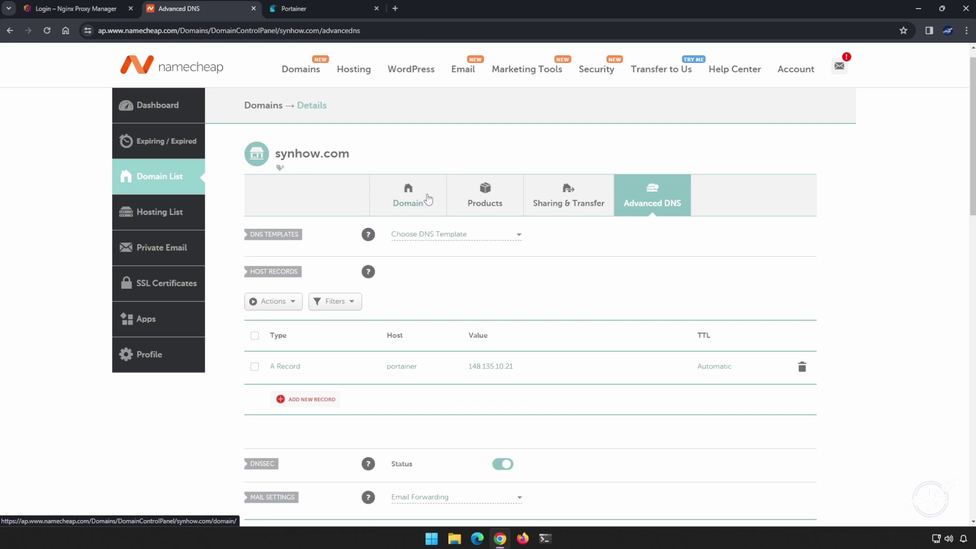
click(316, 402)
click(310, 224)
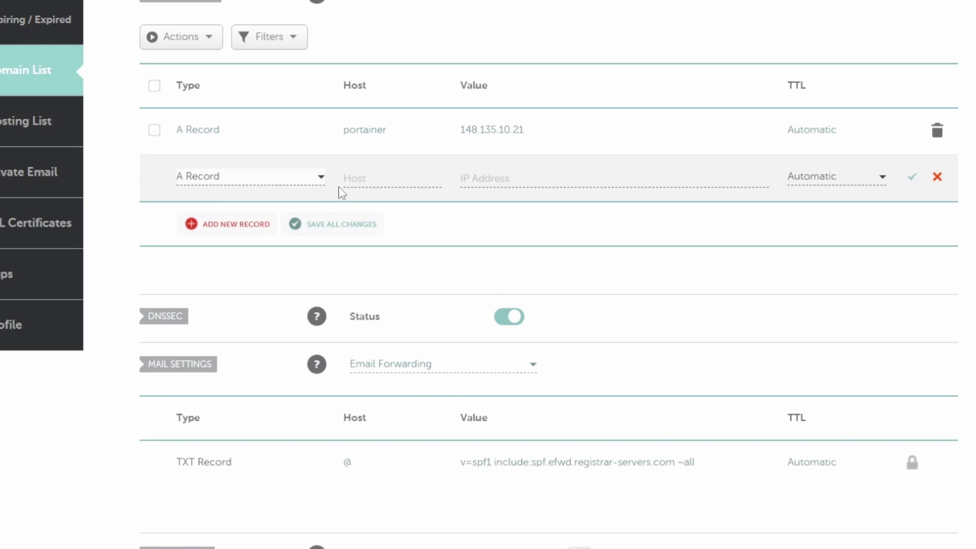
click(364, 183)
text(rustdesk)
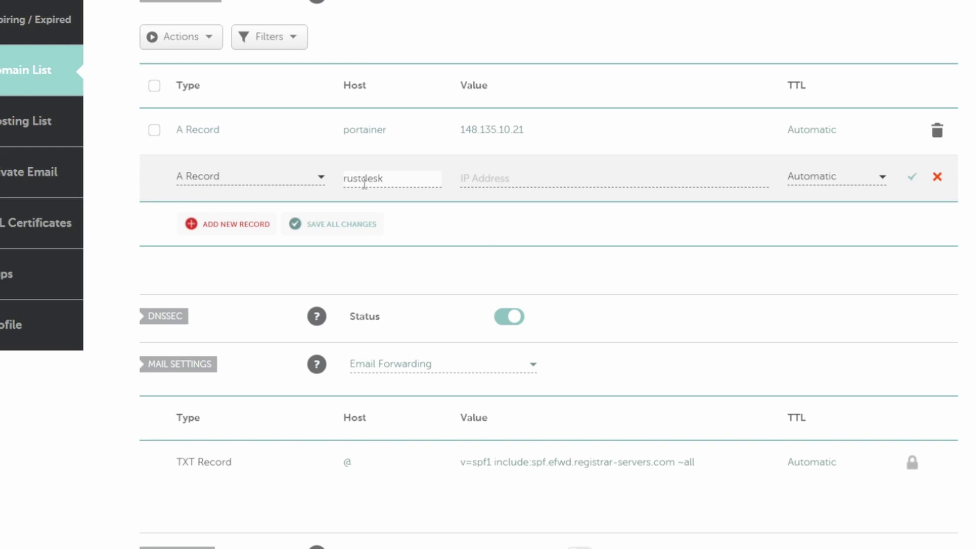
key(Tab)
text(148.135.10.21)
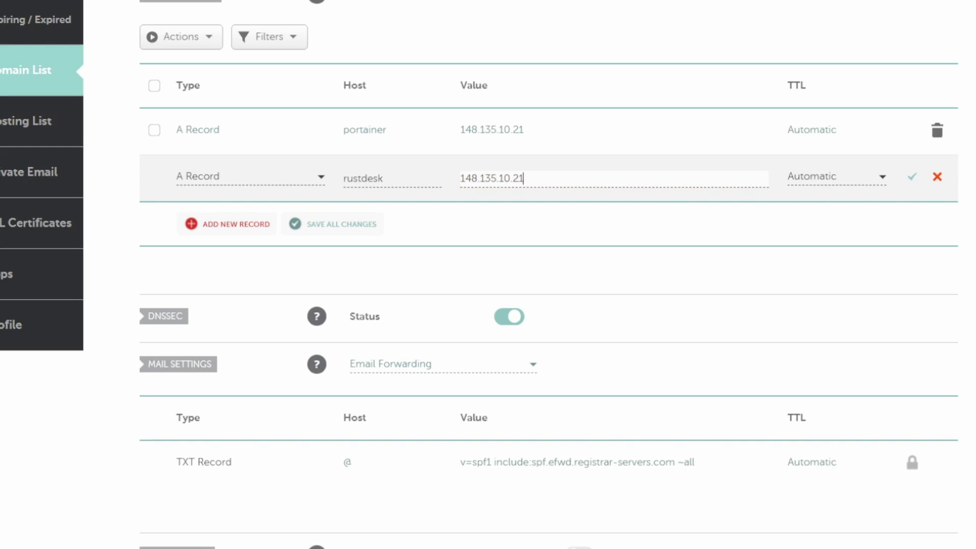
click(912, 178)
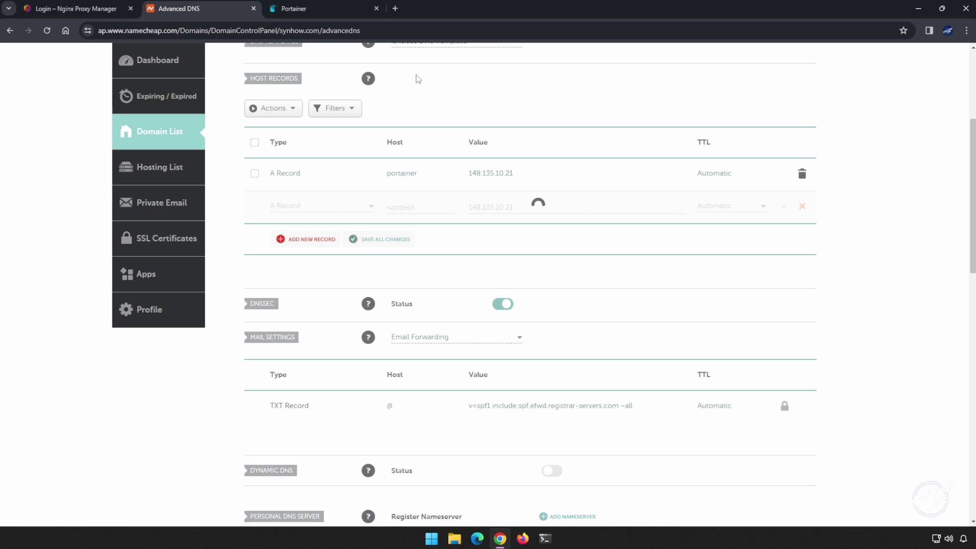
click(395, 8)
click(420, 189)
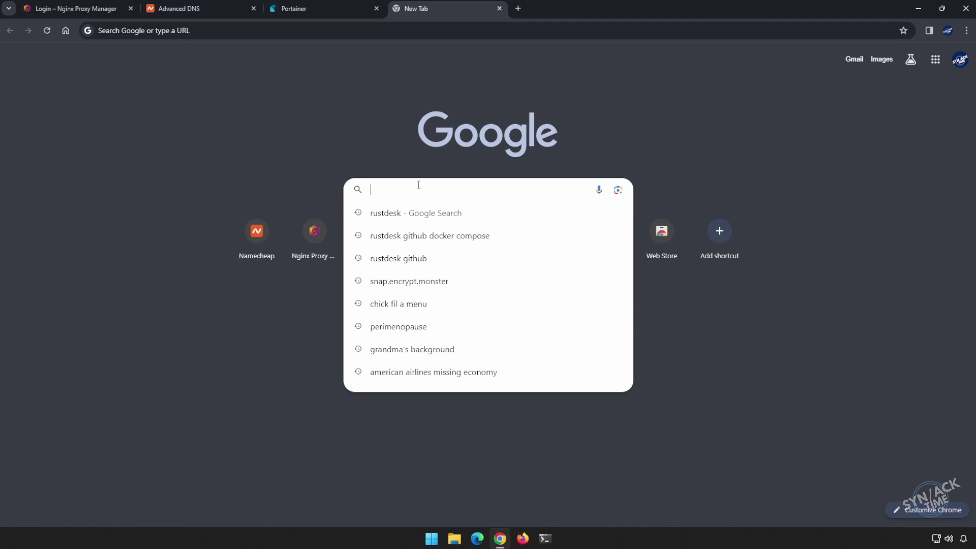
- Search Google for 'rustdesk github docker compose' and open the rustdesk-server docker-compose.yml result
text(rustdesk github docker compose)
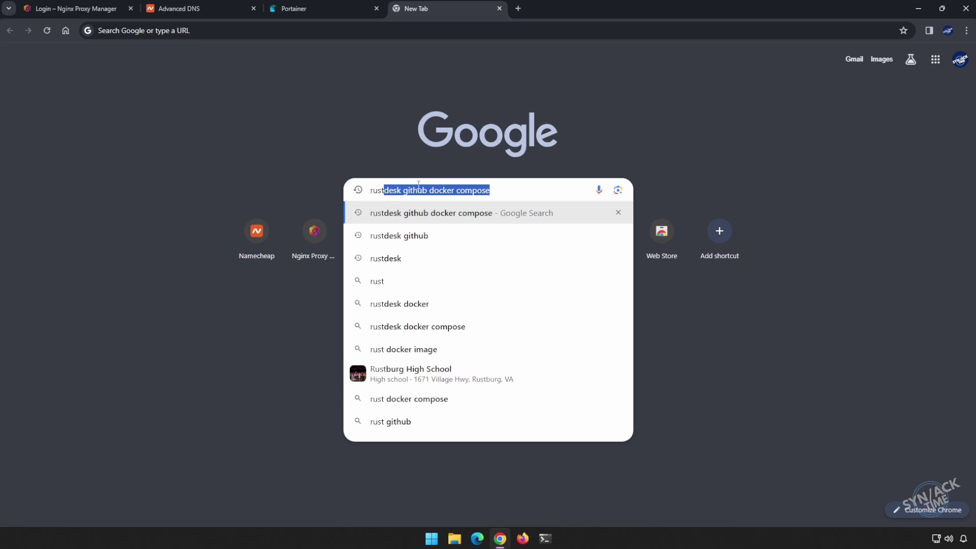
click(502, 190)
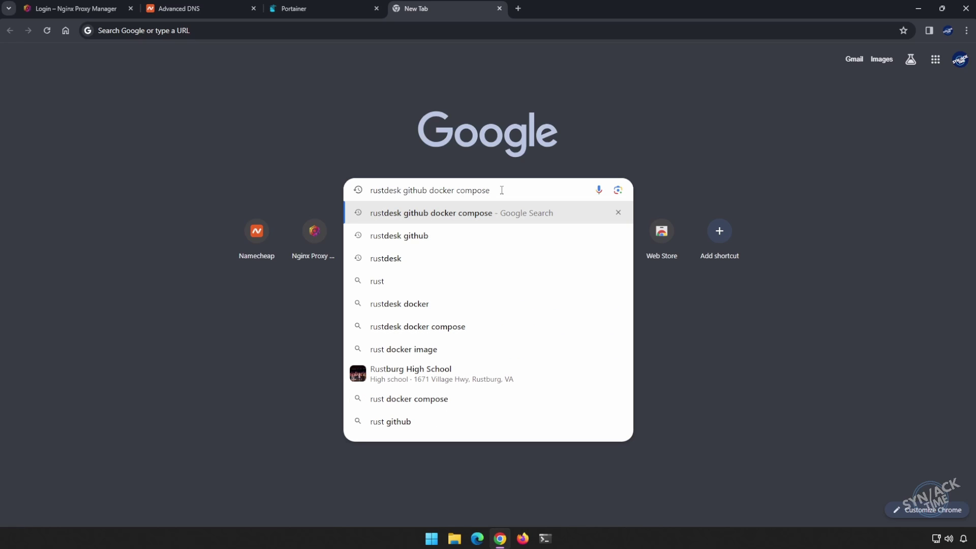
key(Return)
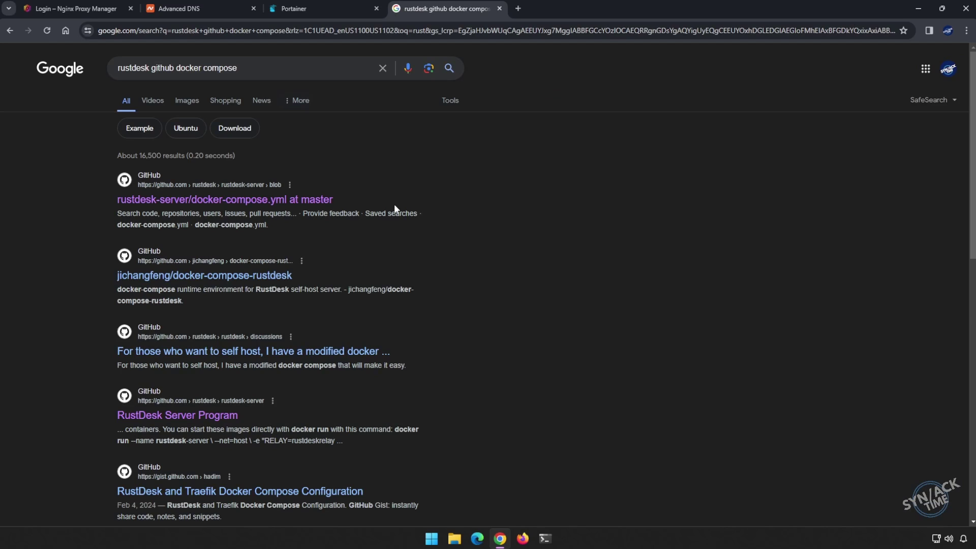
click(264, 205)
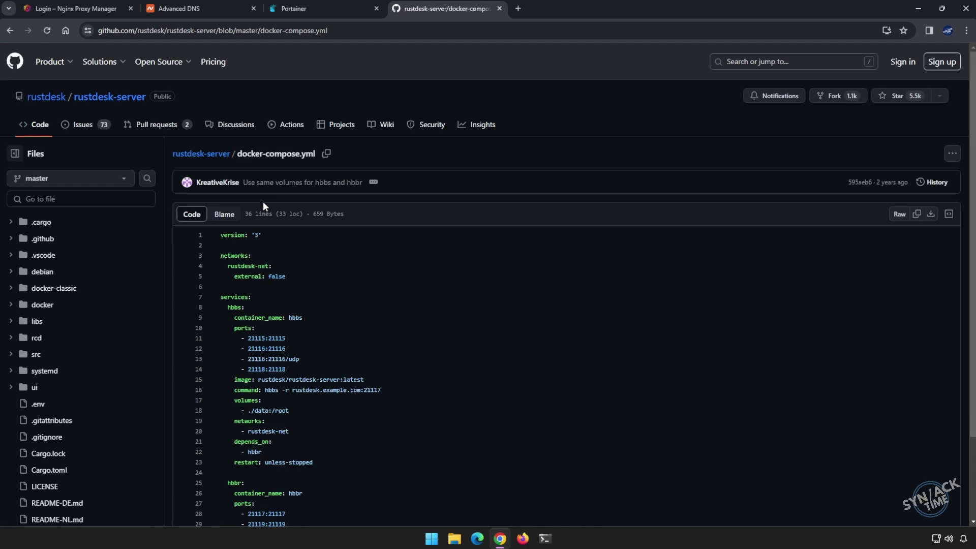
- Copy the raw rustdesk-server docker-compose.yml contents and switch back to the Portainer tab
scroll(331, 275, down, 2)
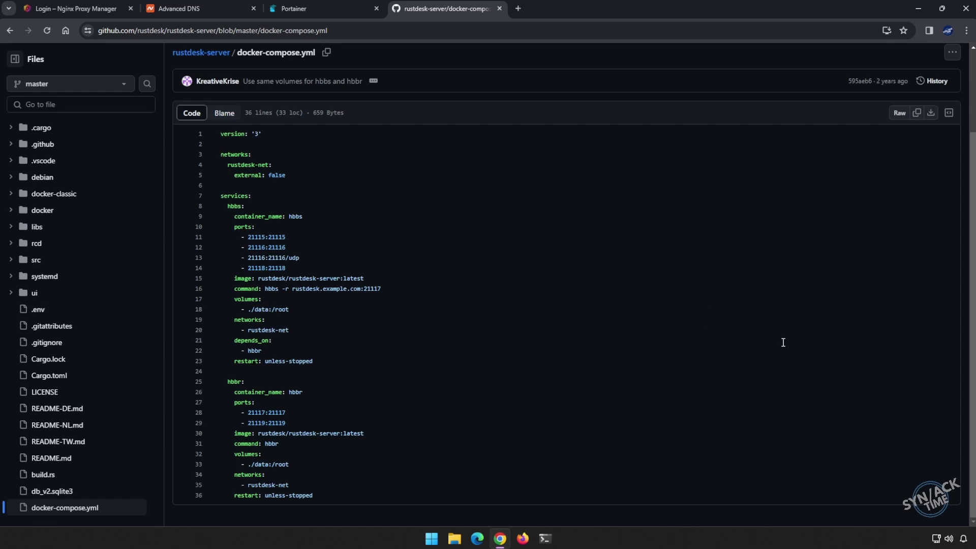
click(919, 117)
key(ctrl+shift+Tab)
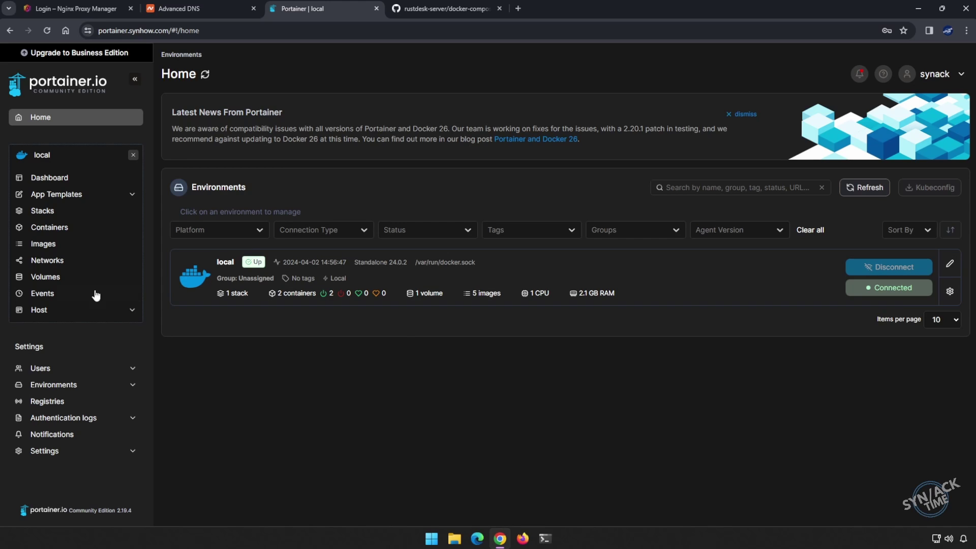
- Add a local Docker volume named 'rustdesk', then show the Stacks list
click(44, 283)
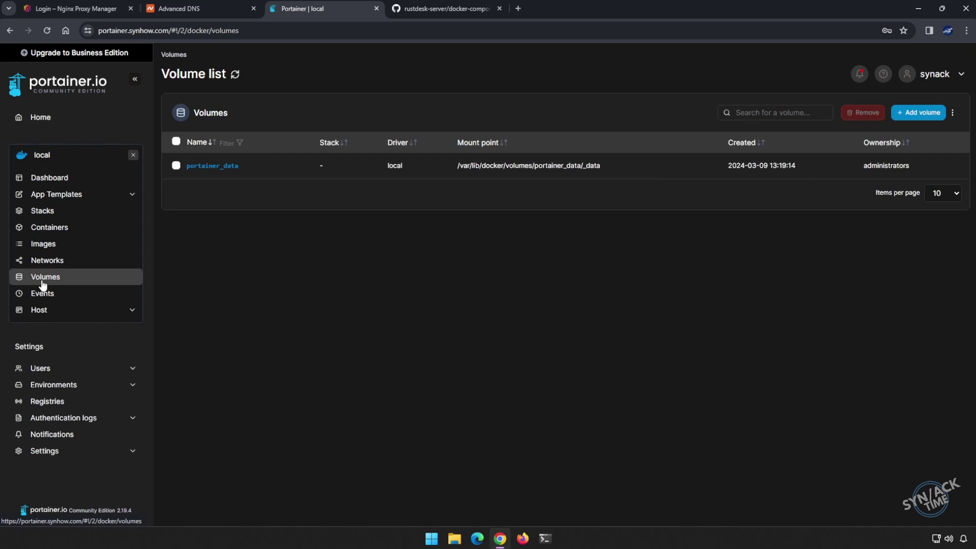
click(921, 112)
click(329, 116)
text(rustdesk)
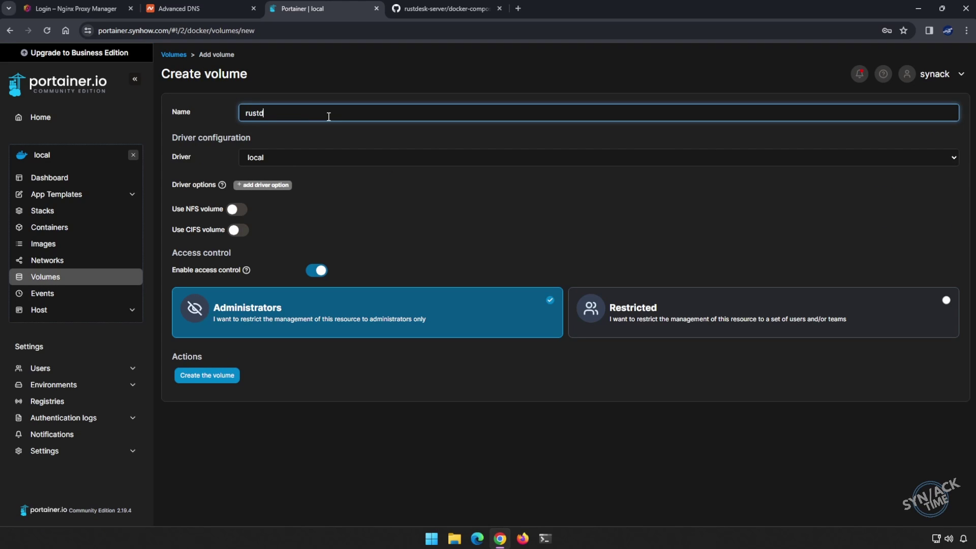
click(201, 376)
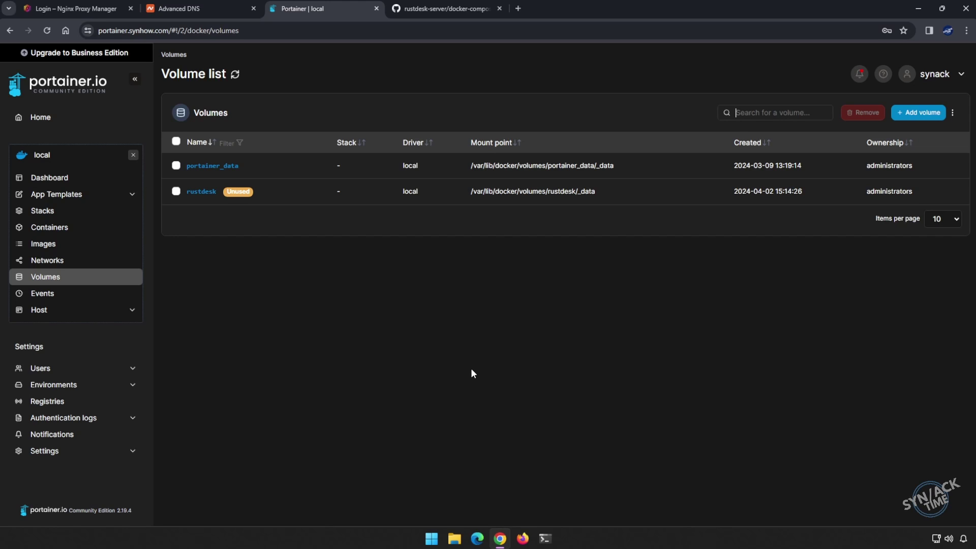
click(42, 210)
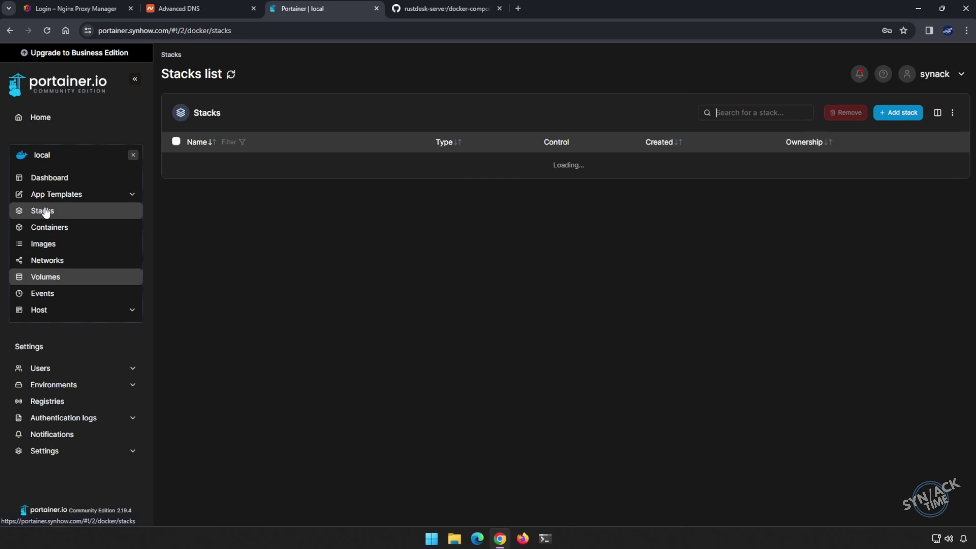
- Start a new stack named 'rustdesk' and paste the copied compose file into its editor
click(911, 114)
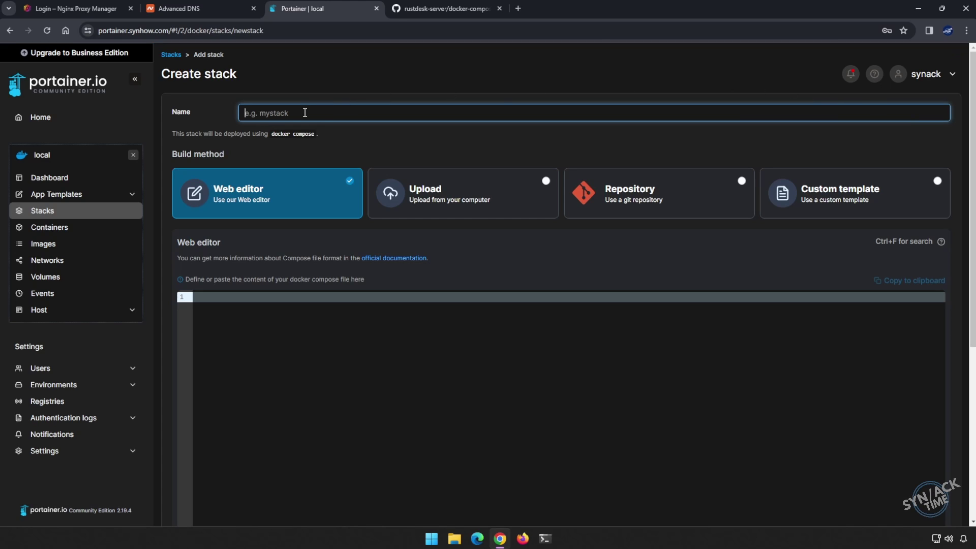
text(rustdesk)
click(290, 361)
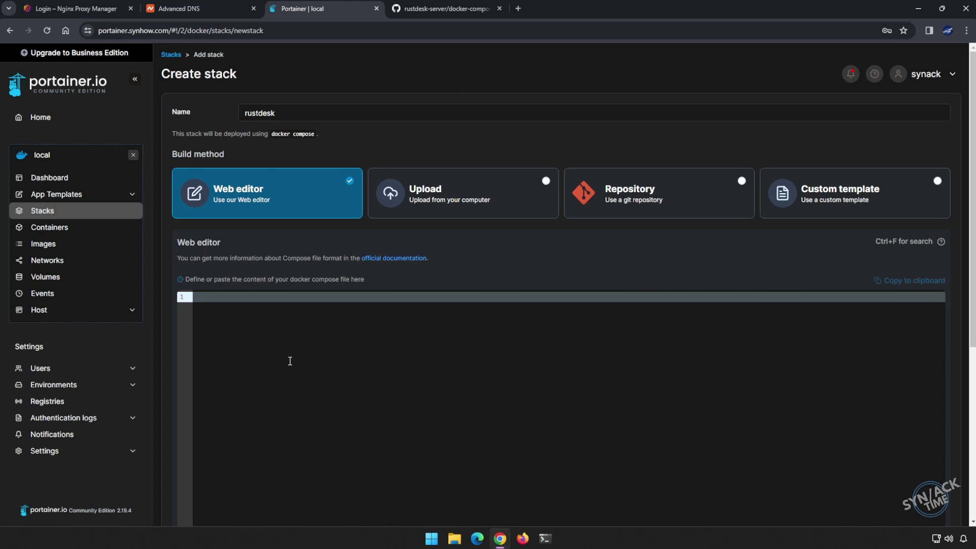
text(version: '3'  networks:   rustdesk-net:     external: false  services:   hbbs:     container_name: hbbs     ports:       - 21115:21115       - 21116:21116       - 21116:21116/udp       - 21118:21118     image: rustdesk/rustdesk-server:latest     command: hbbs -r rustdesk.example.com:21117     volumes:       - ./data:/root     networks:       - rustdesk-net     depends_on:       - hbbr     restart: unless-stopped    hbbr:     container_name: hbbr     ports:       - 21117:21117       - 21119:21119     image: rustdesk/rustdesk-server:latest     command: hbbr     volumes:       - ./data:/root     networks:       - rustdesk-net     restart: unless-stopped)
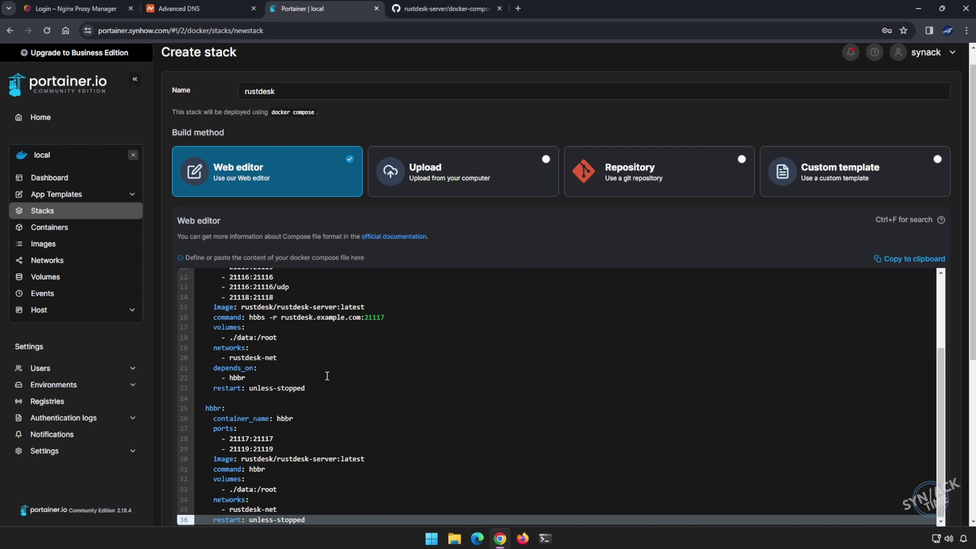
scroll(327, 376, up, 3)
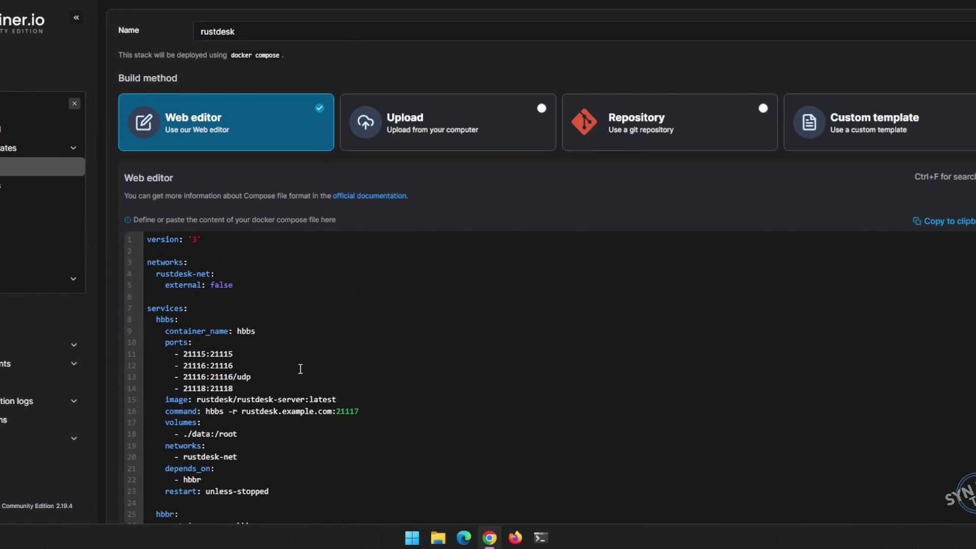
scroll(248, 365, down, 2)
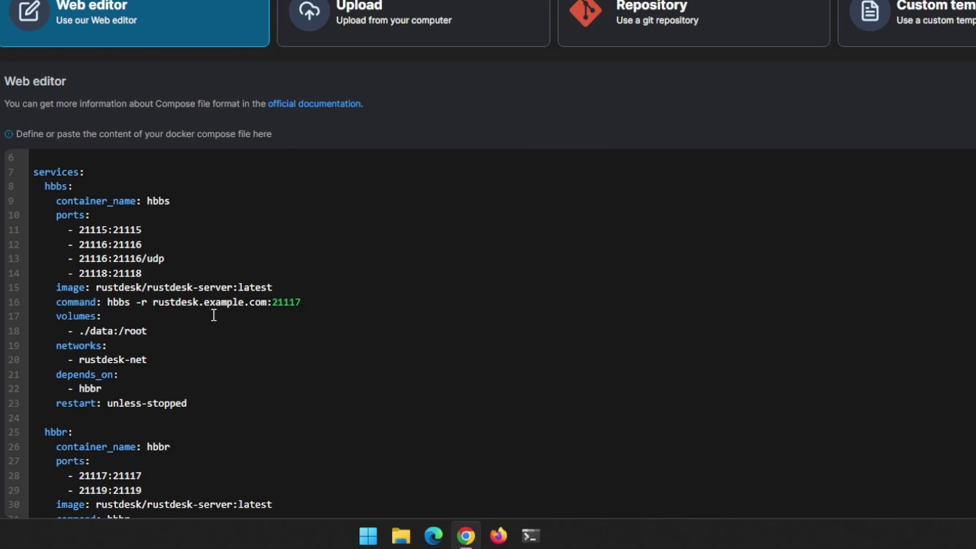
- Change the relay domain on line 16 from example to synhow (rustdesk.synhow.com:21117)
click(222, 302)
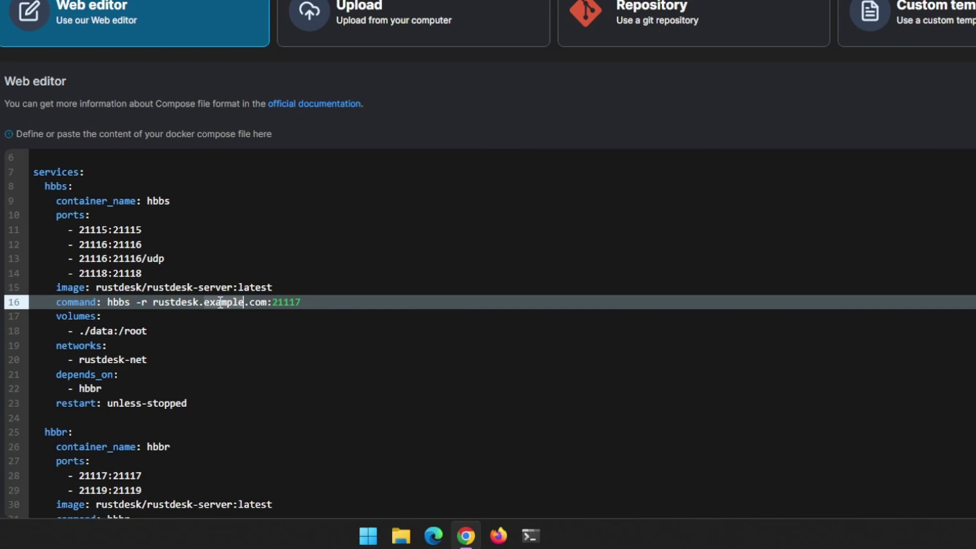
text(synhow)
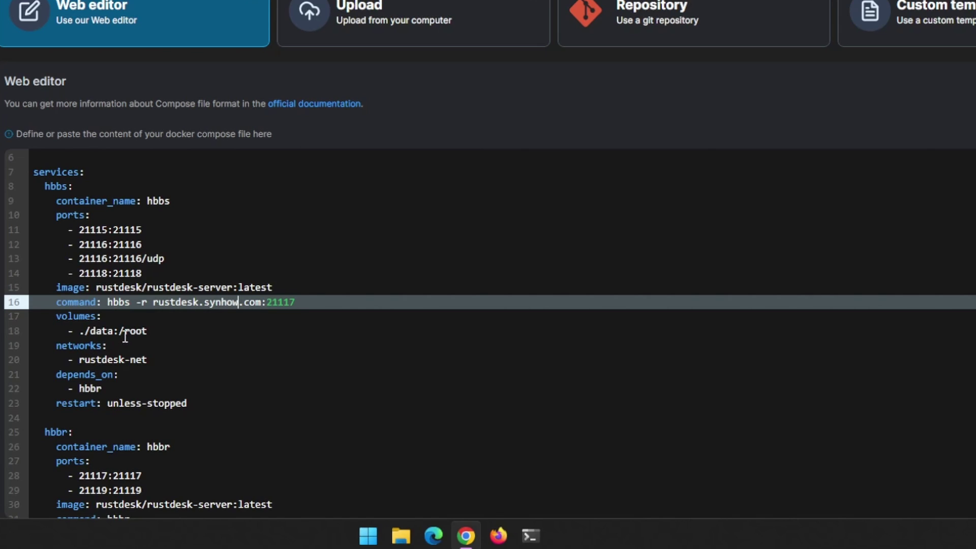
scroll(240, 342, down, 2)
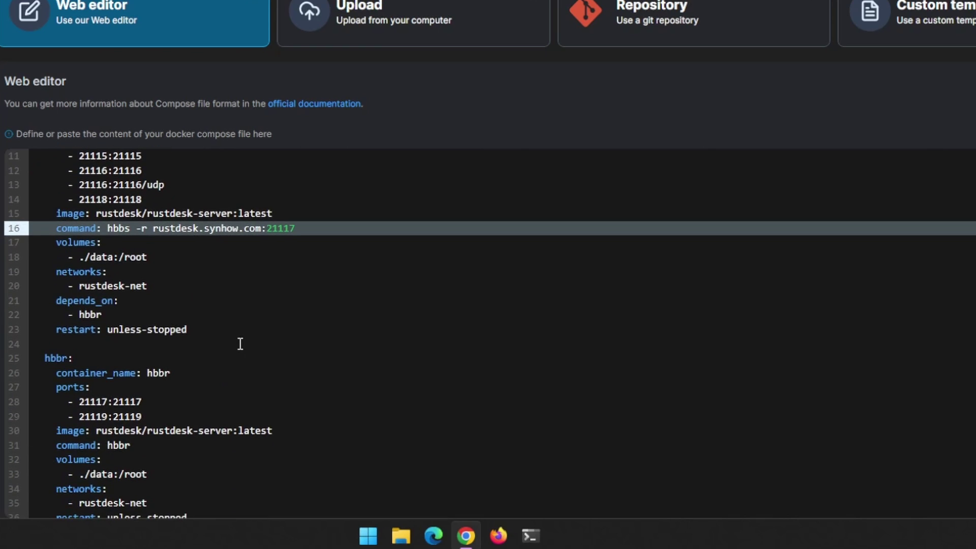
- Replace the ./data volume paths on lines 18 and 33 with the rustdesk volume
drag(79, 258, 113, 260)
text(rustd)
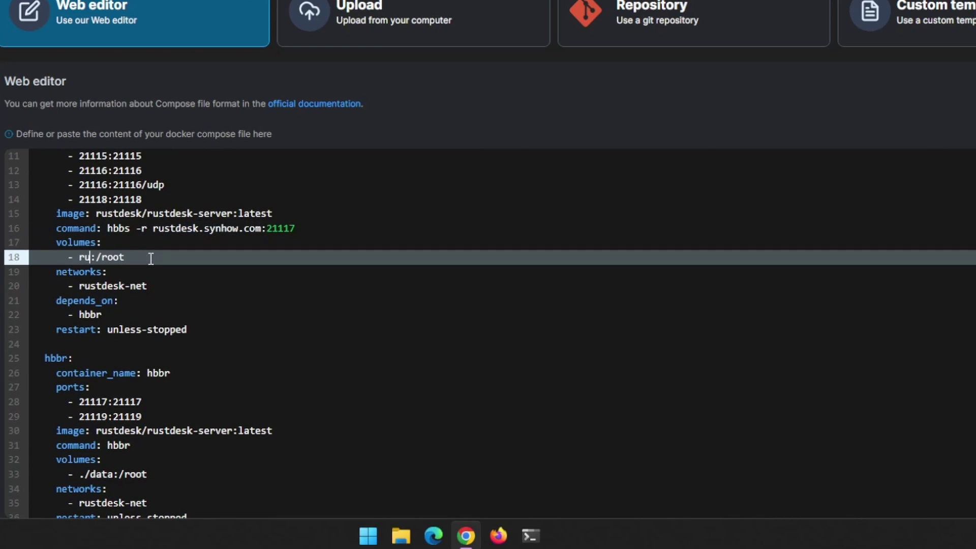
text(esk)
scroll(191, 286, down, 1)
scroll(198, 360, down, 2)
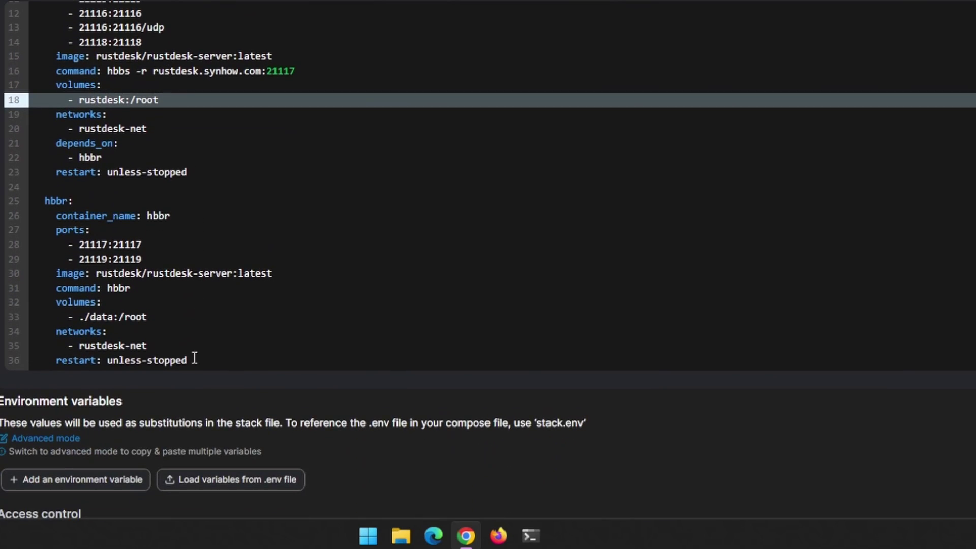
drag(112, 316, 84, 317)
key(BackSpace)
key(BackSpace)
text(rustdesk)
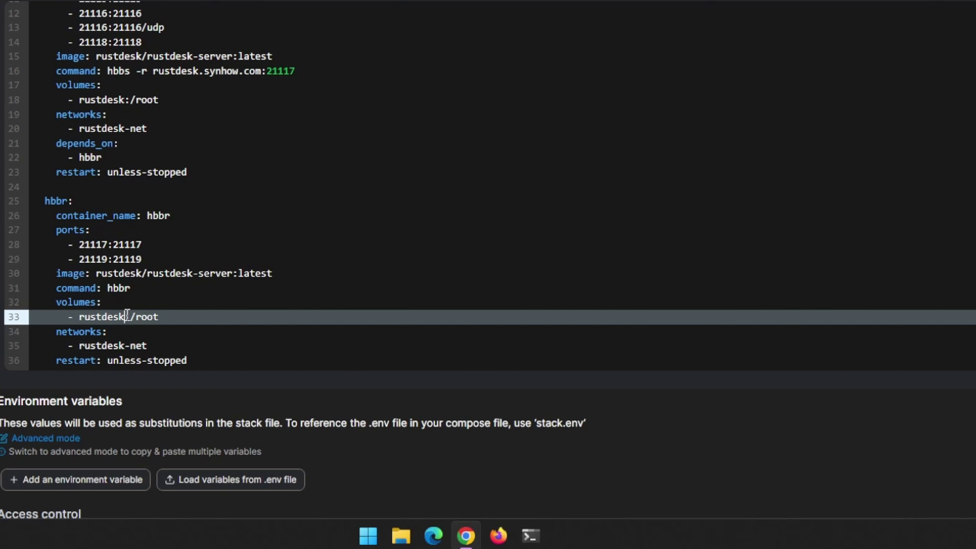
scroll(331, 274, down, 2)
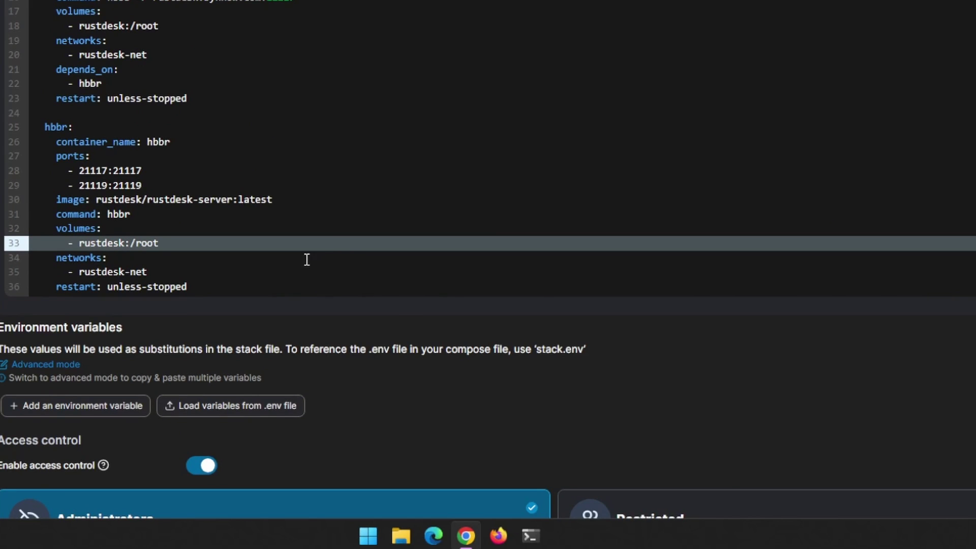
- Append a top-level 'volumes:' section declaring 'rustdesk:' with 'external: true'
click(206, 288)
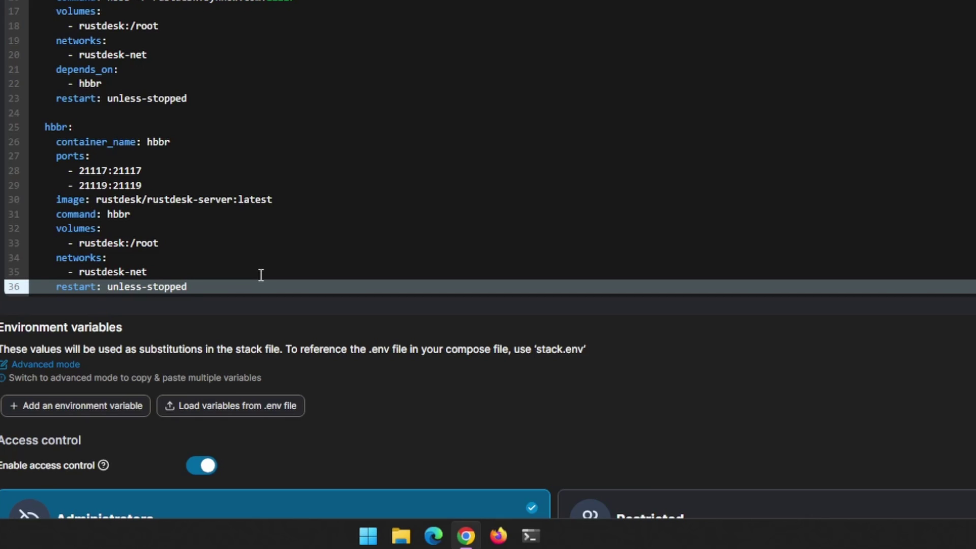
key(Return)
key(BackSpace)
key(BackSpace)
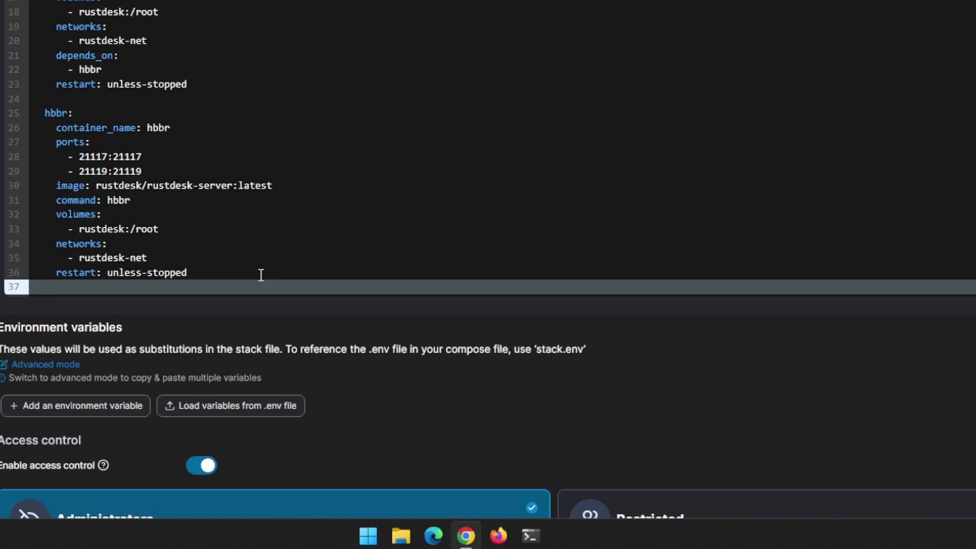
text(volumes:)
key(Return)
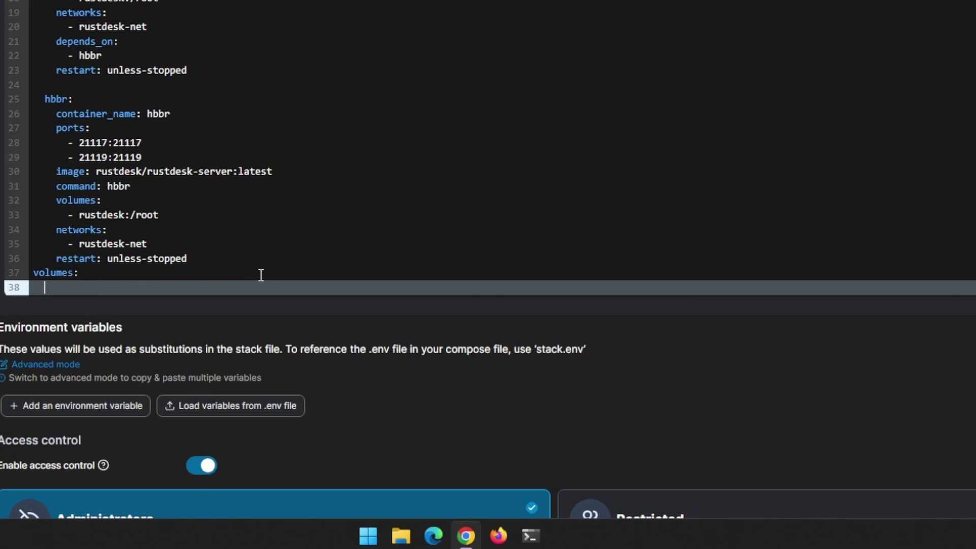
text(rustdesk:)
key(Return)
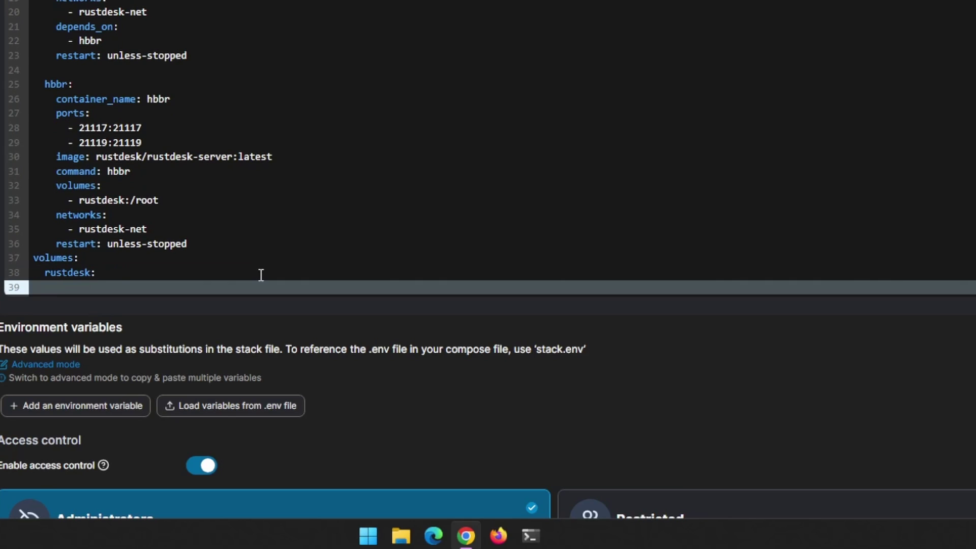
text(external: true)
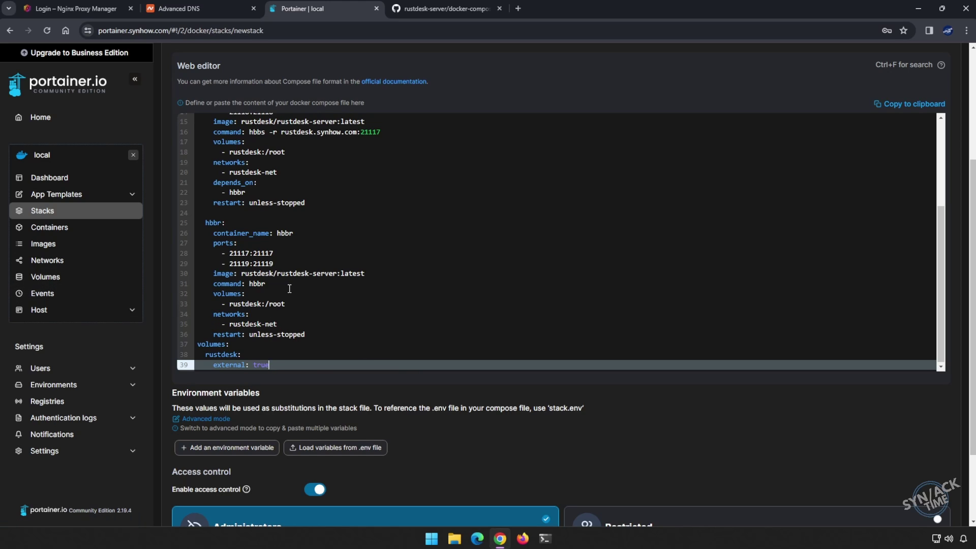
scroll(421, 311, up, 1)
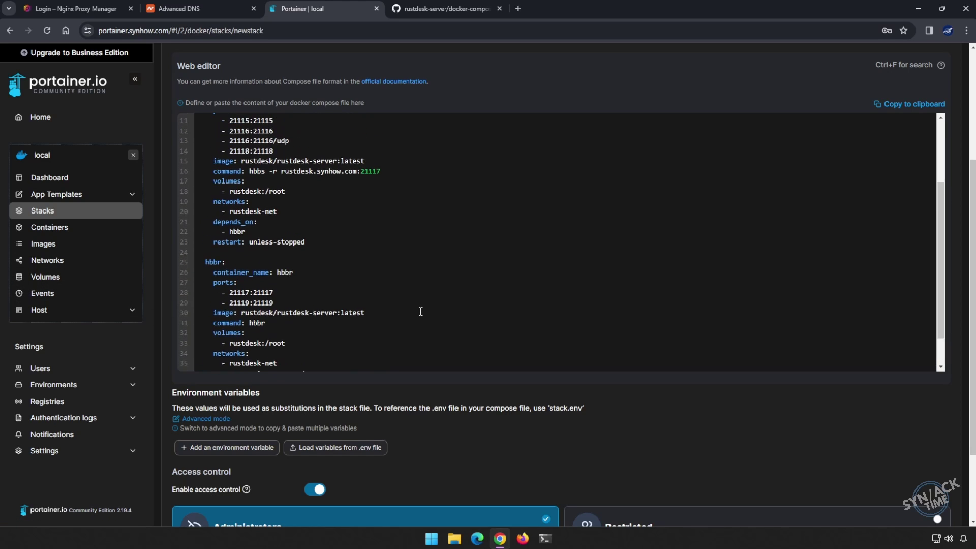
scroll(410, 380, down, 2)
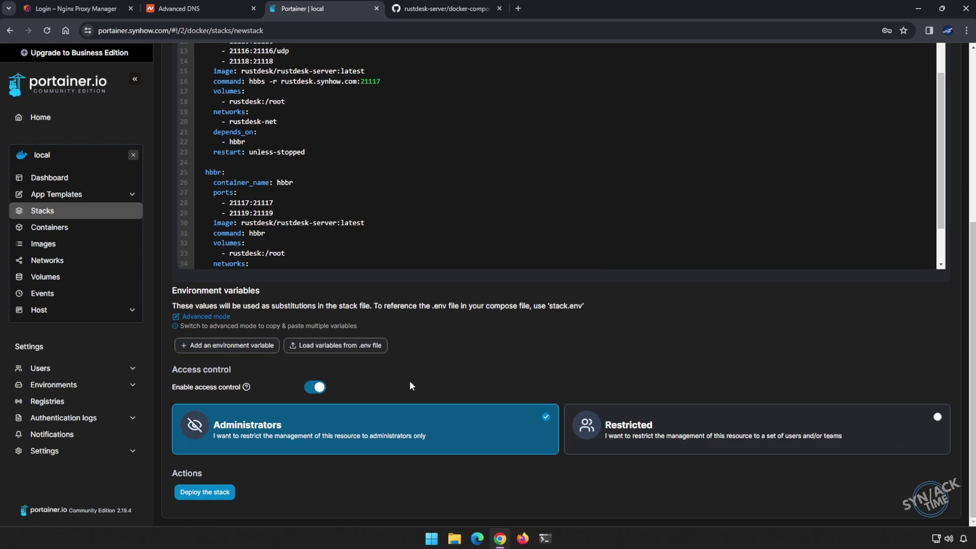
- Deploy the rustdesk stack and view its details with hbbr and hbbs containers running
click(207, 492)
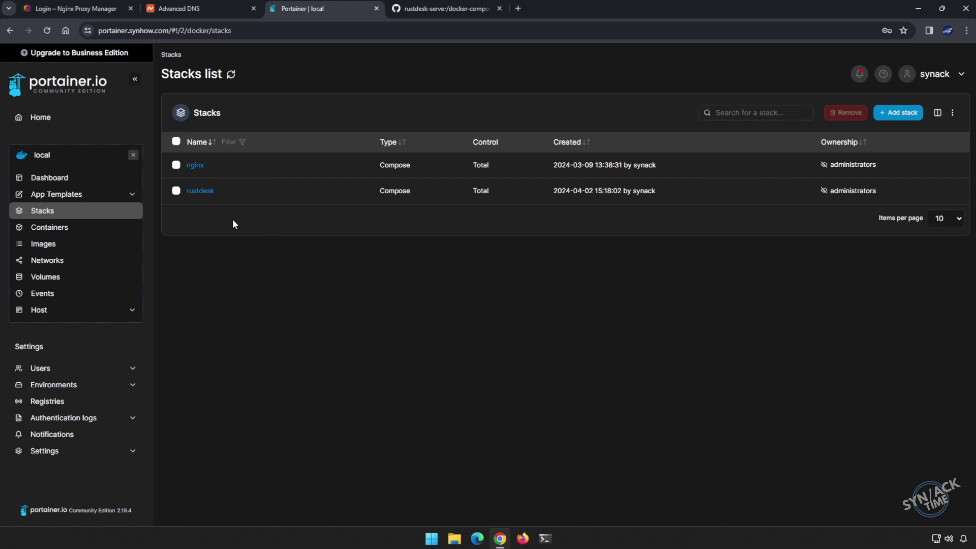
click(200, 192)
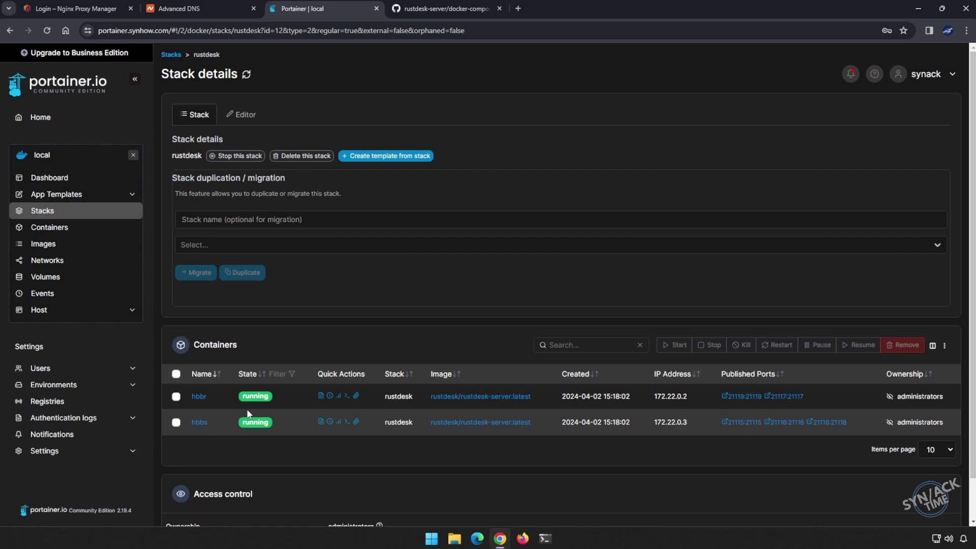
- Google 'rustdesk client' in a new tab and open the RustDesk Client documentation page
click(447, 11)
click(519, 8)
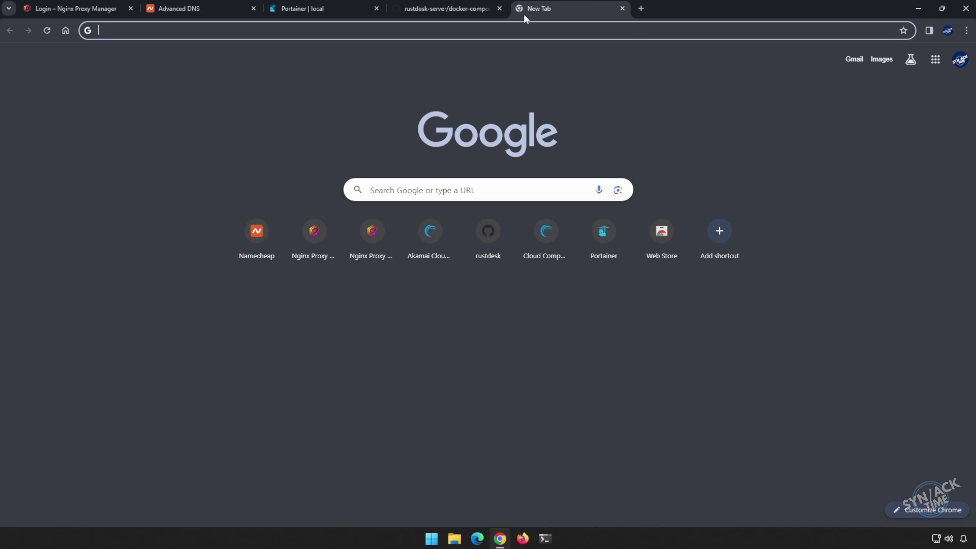
text(rustdesk)
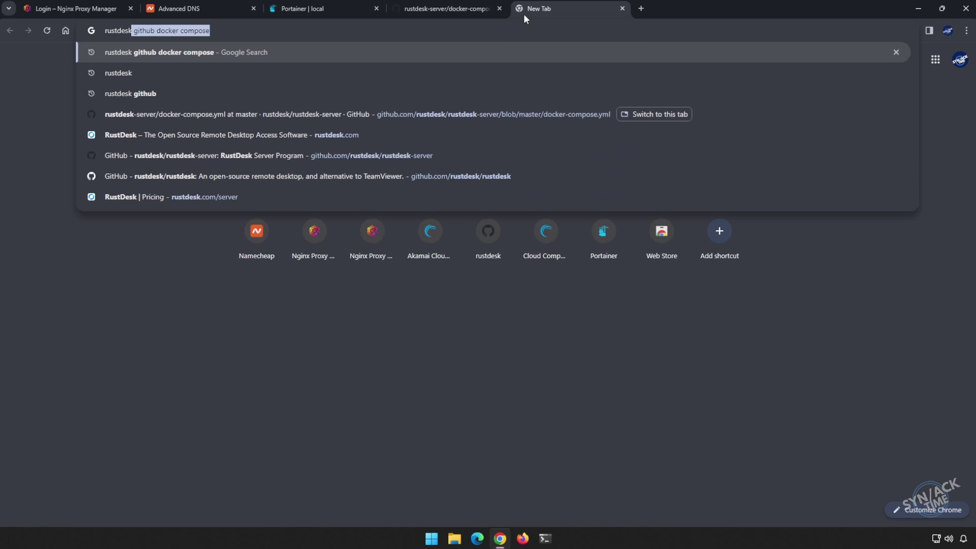
text( client)
key(Return)
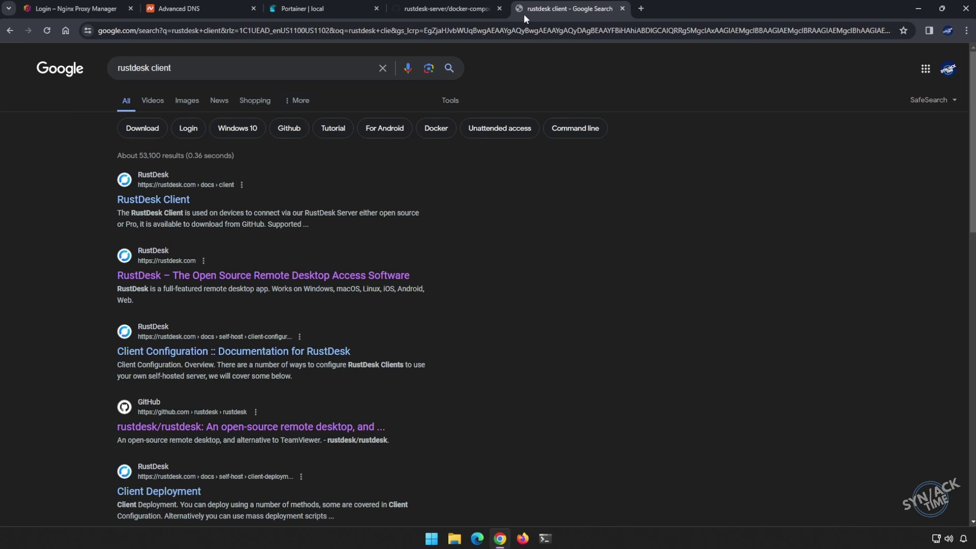
click(144, 201)
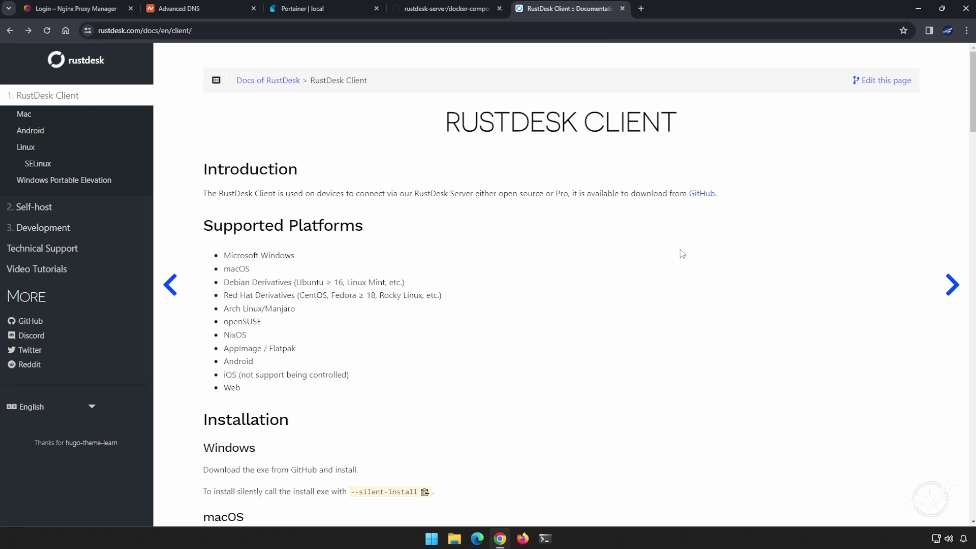
- Download rustdesk-1.2.3-1-x86_64.exe from the GitHub release assets and show it in its folder
click(705, 198)
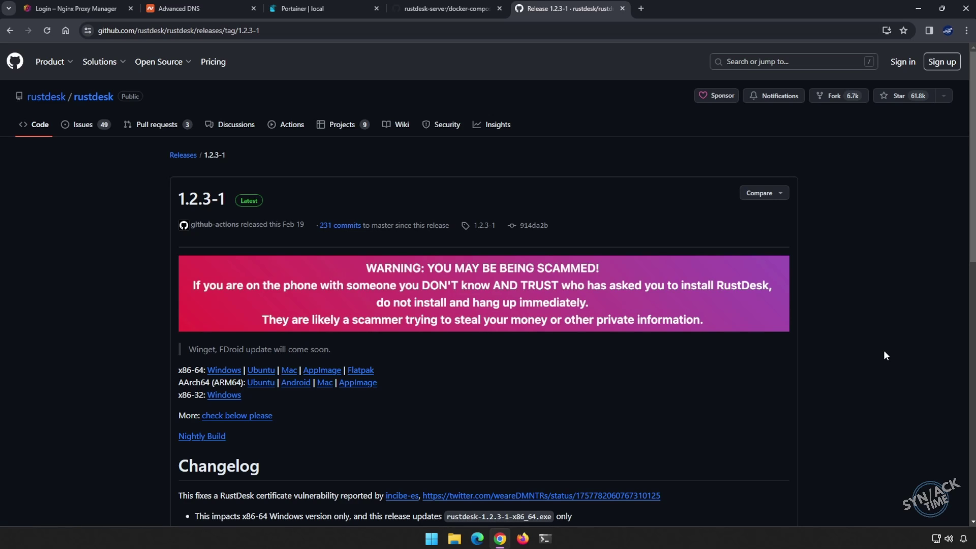
scroll(860, 376, down, 7)
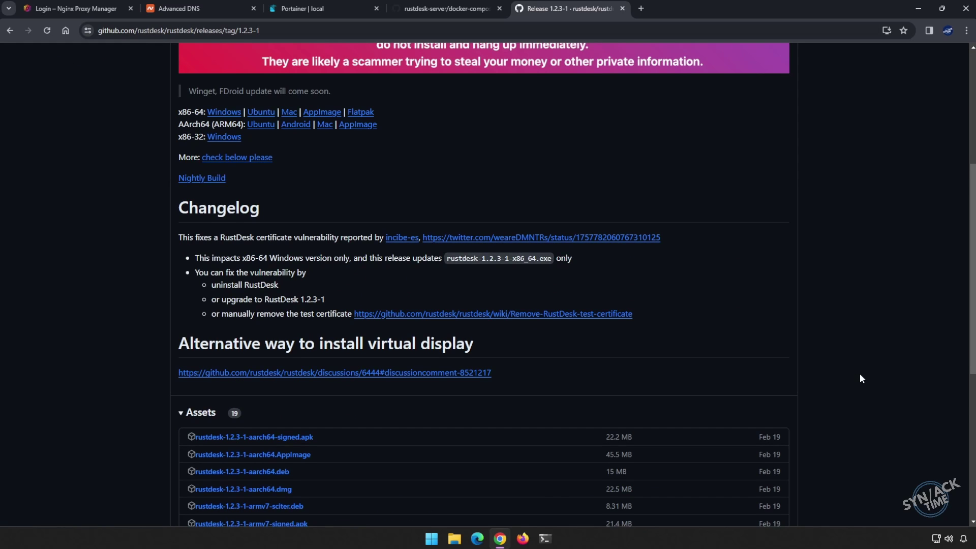
scroll(861, 375, down, 3)
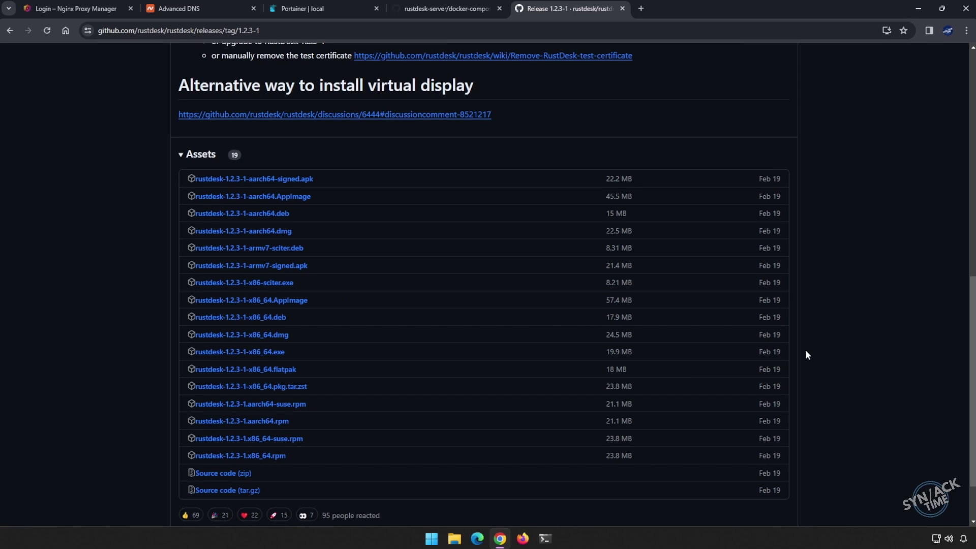
click(222, 360)
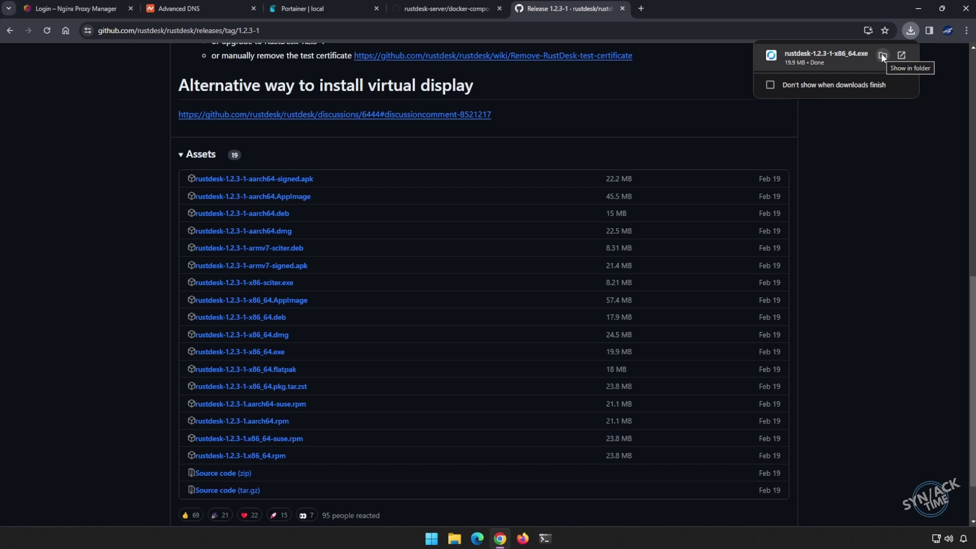
click(883, 56)
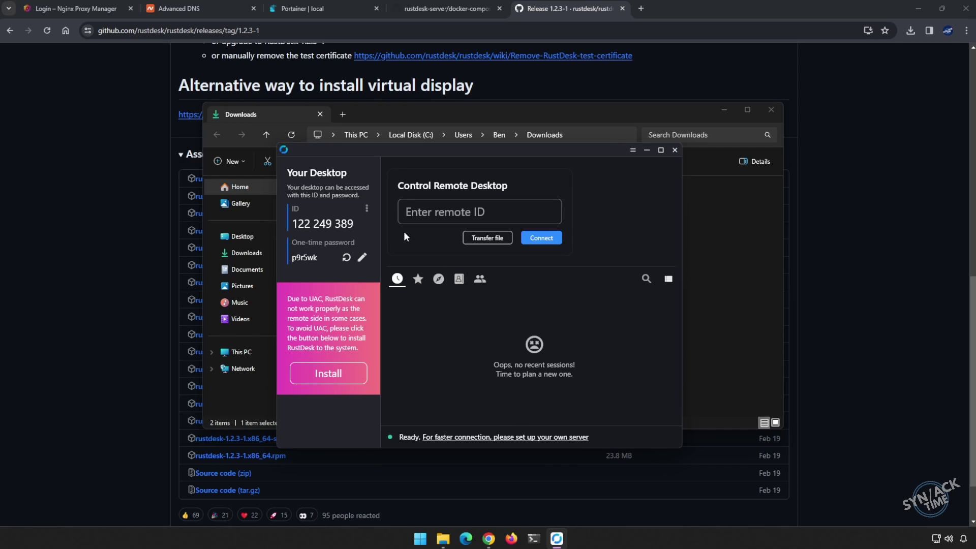
- Set this client's Network ID server to rustdesk.synhow.com, apply it, and return Home
click(367, 211)
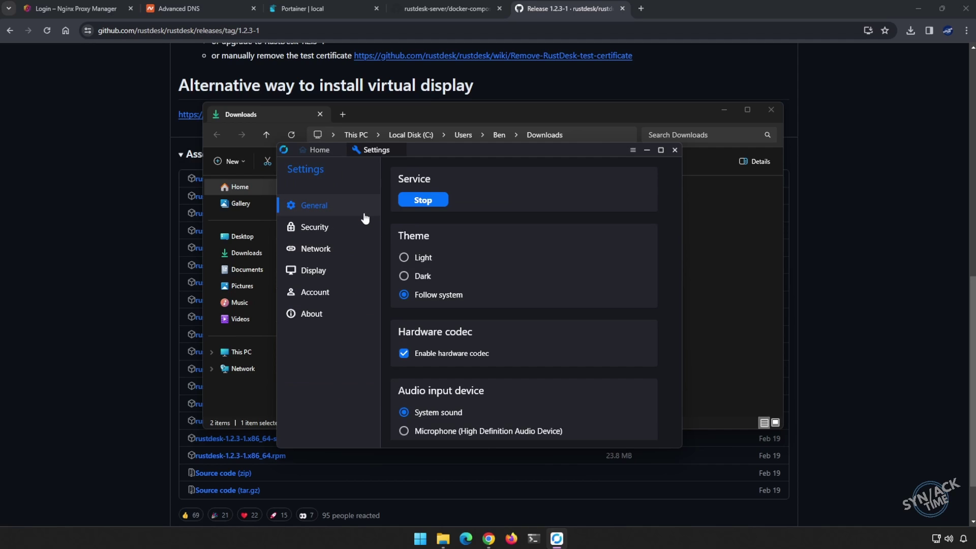
click(312, 249)
click(489, 210)
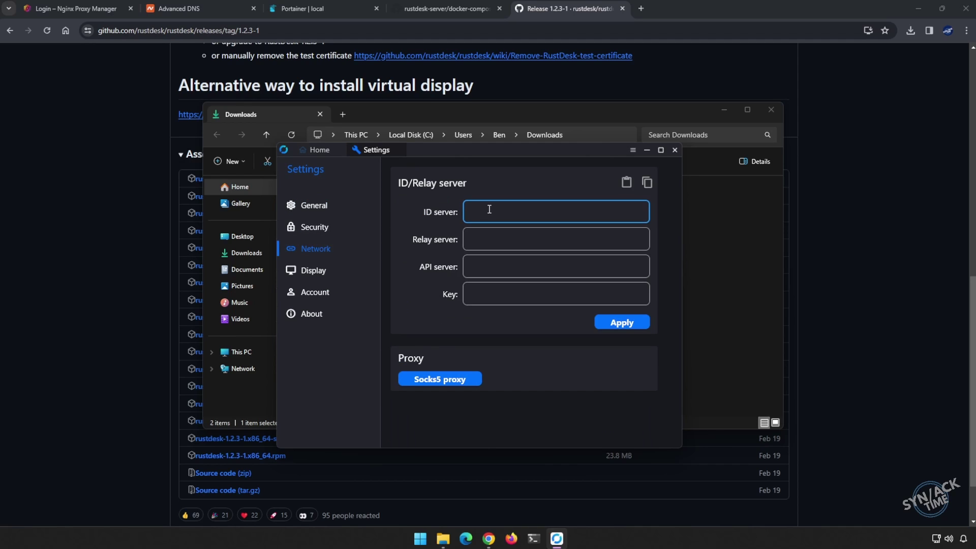
text(rustdesk.synhow.com)
click(601, 326)
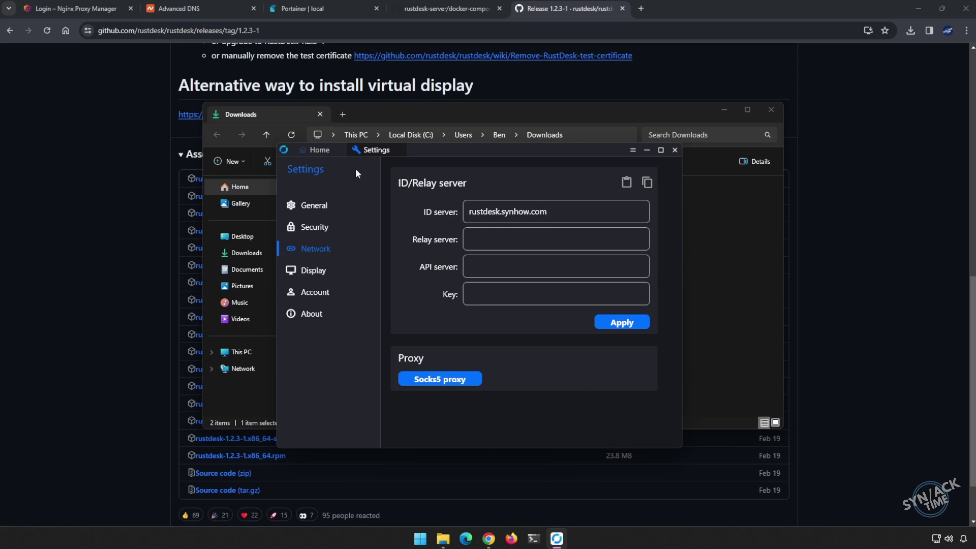
click(314, 151)
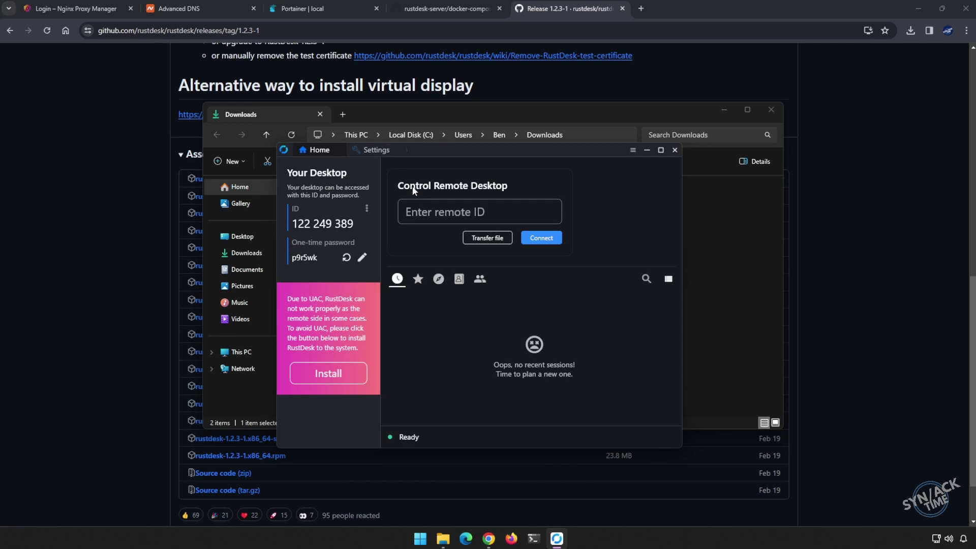
drag(371, 150, 553, 176)
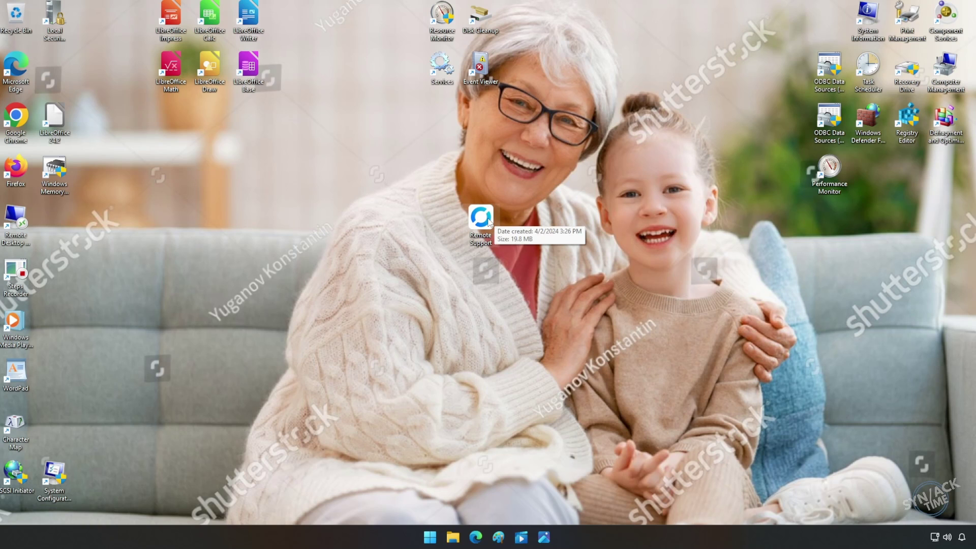
- Launch Remote Support on the second computer and apply rustdesk.synhow.com as its ID server
double_click(489, 252)
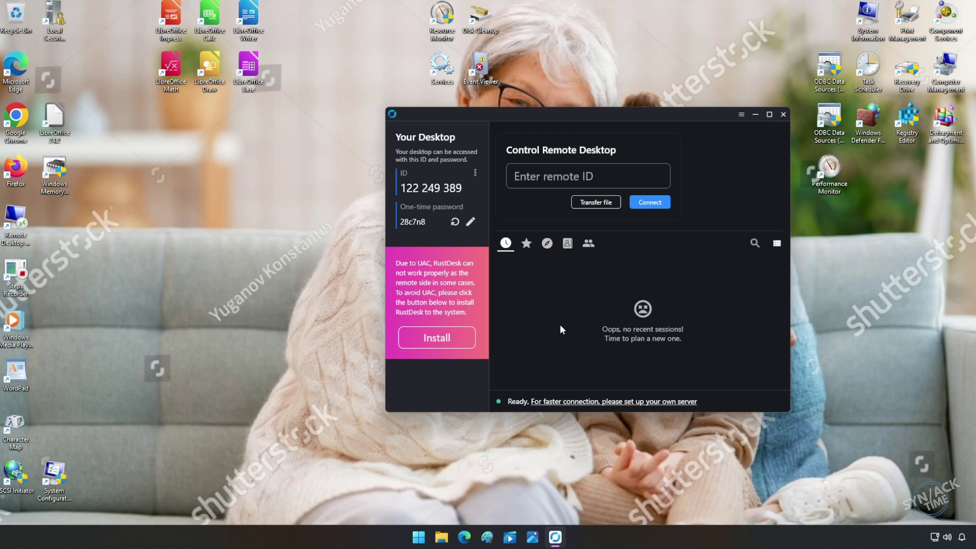
click(476, 175)
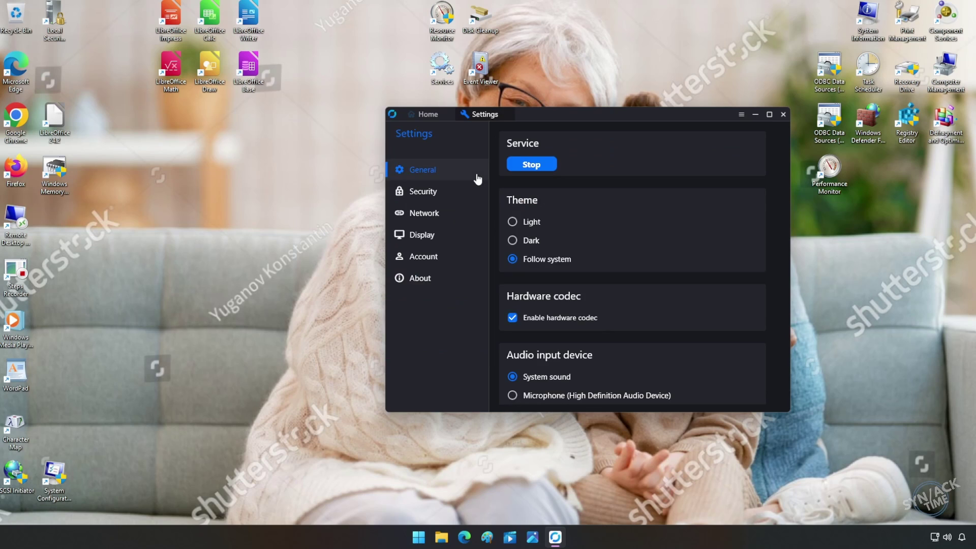
click(450, 213)
click(598, 175)
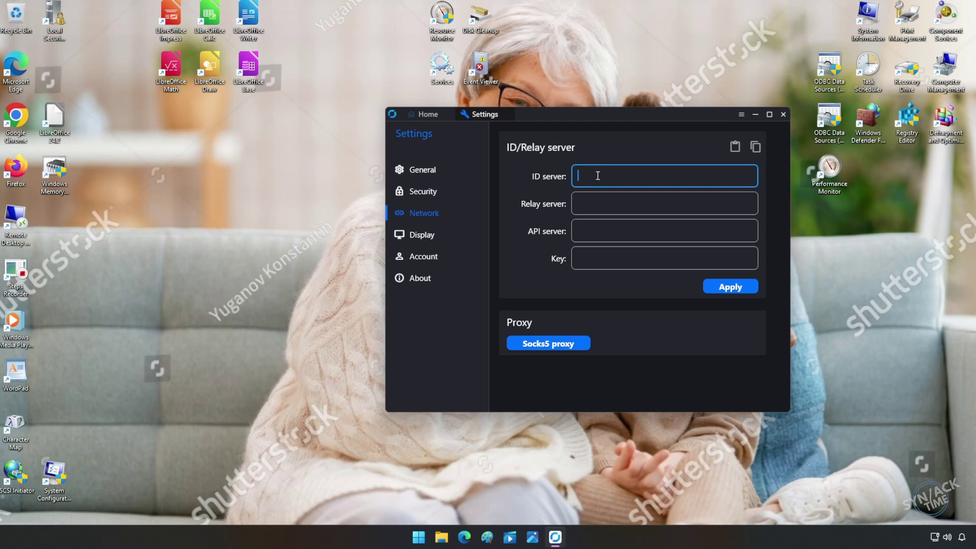
text(rustdesk.synhow.com)
click(730, 286)
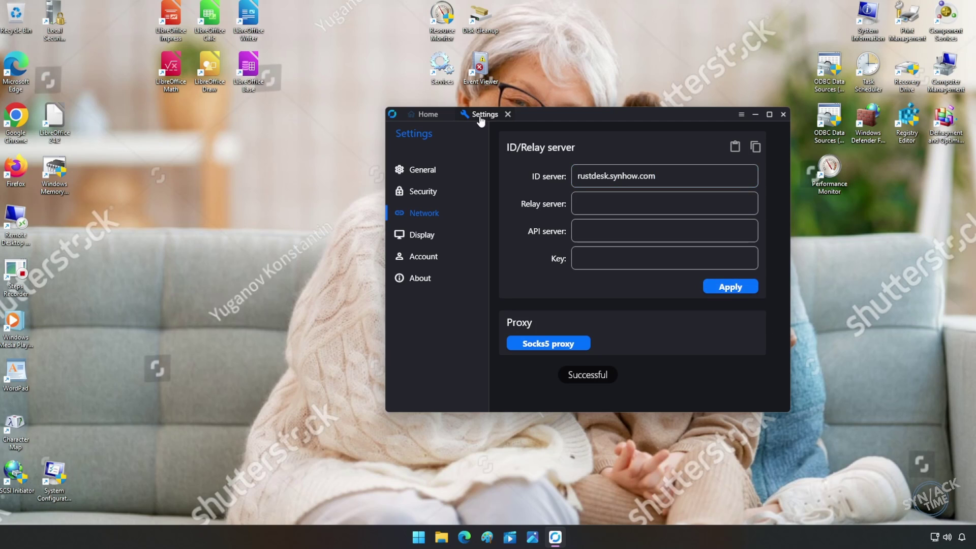
click(507, 114)
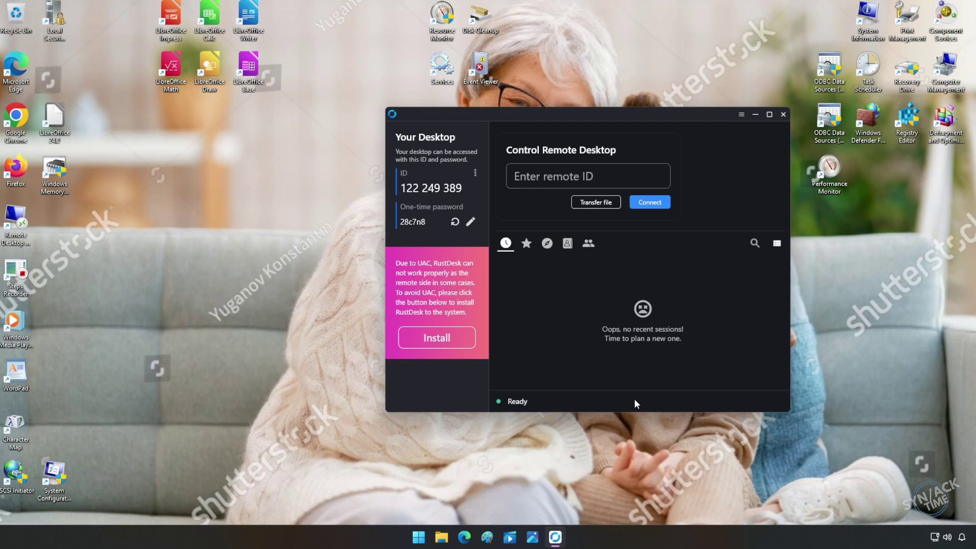
drag(581, 121, 486, 130)
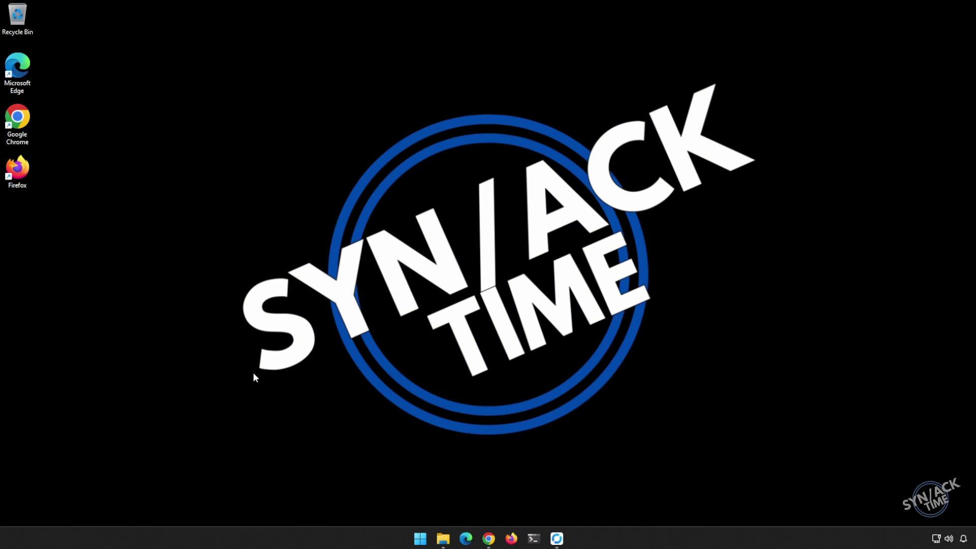